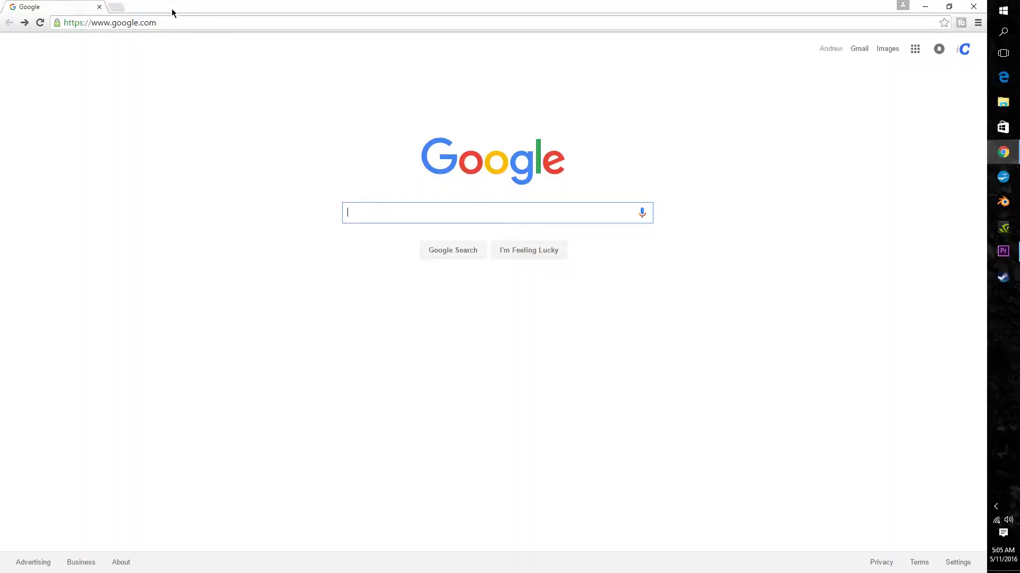
Clear the browser address bar and load pixlr.com by entering 'pix'.
key(ctrl+l)
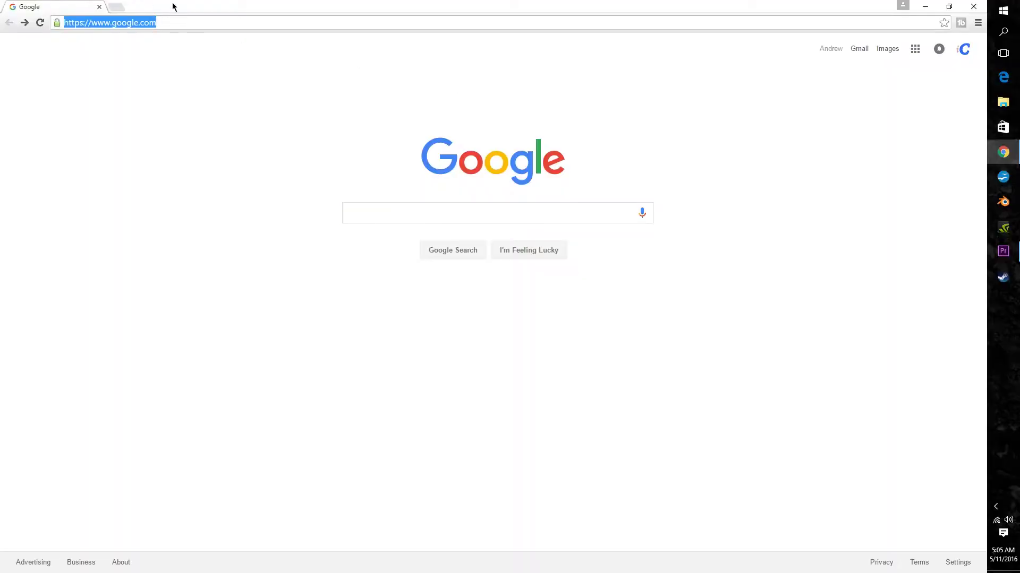
text(l)
key(BackSpace)
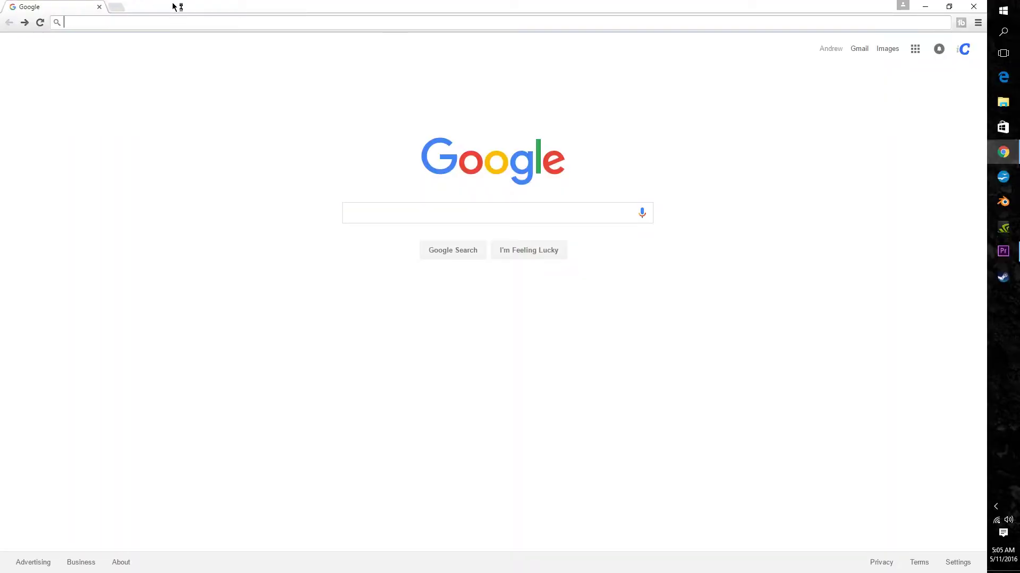
text(pixlr.com)
key(Return)
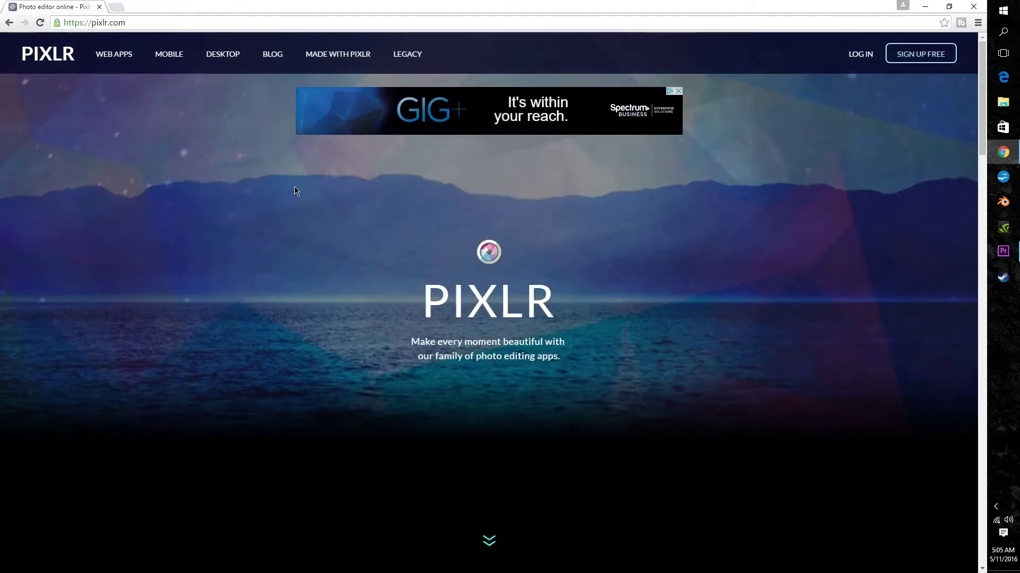
Scroll to Pixlr Editor, launch the web app and start a new blank image.
drag(980, 149, 961, 382)
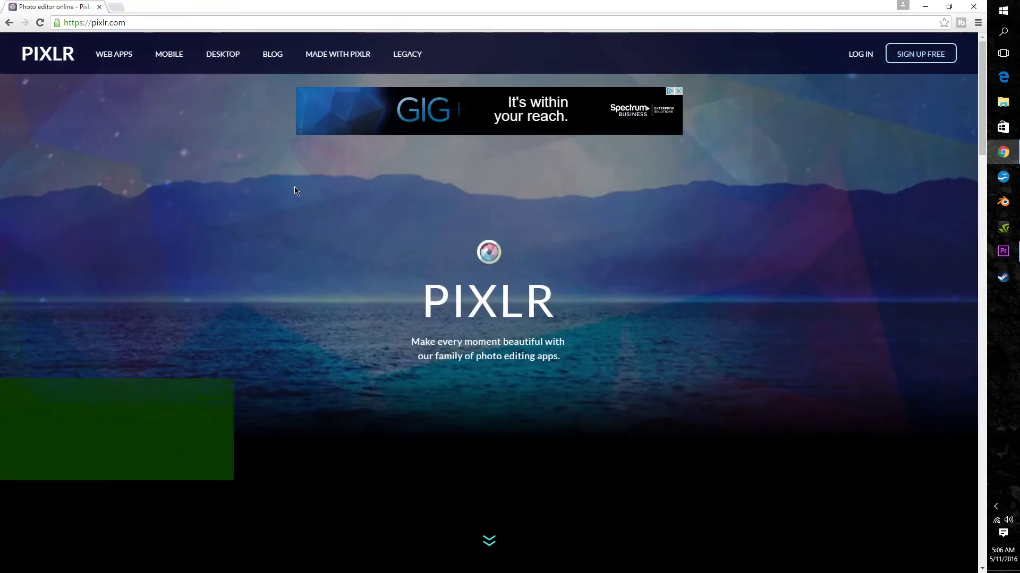
scroll(294, 190, down, 1)
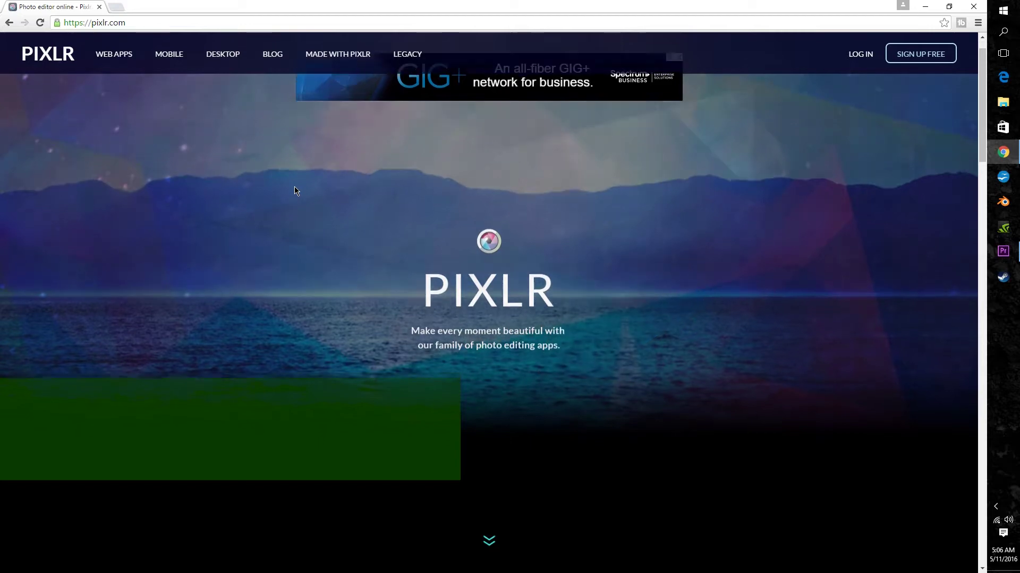
scroll(296, 190, down, 1)
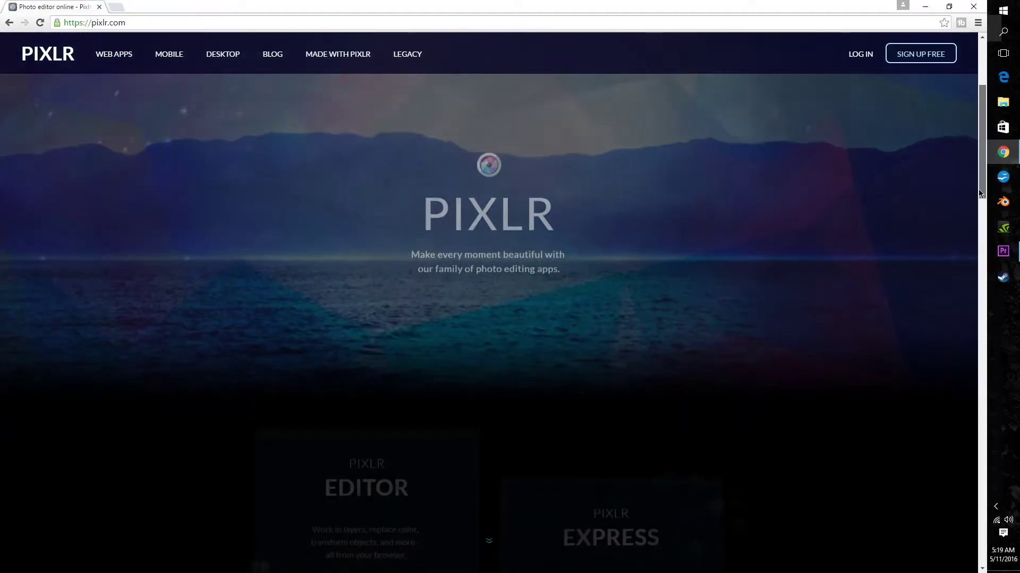
drag(978, 189, 980, 264)
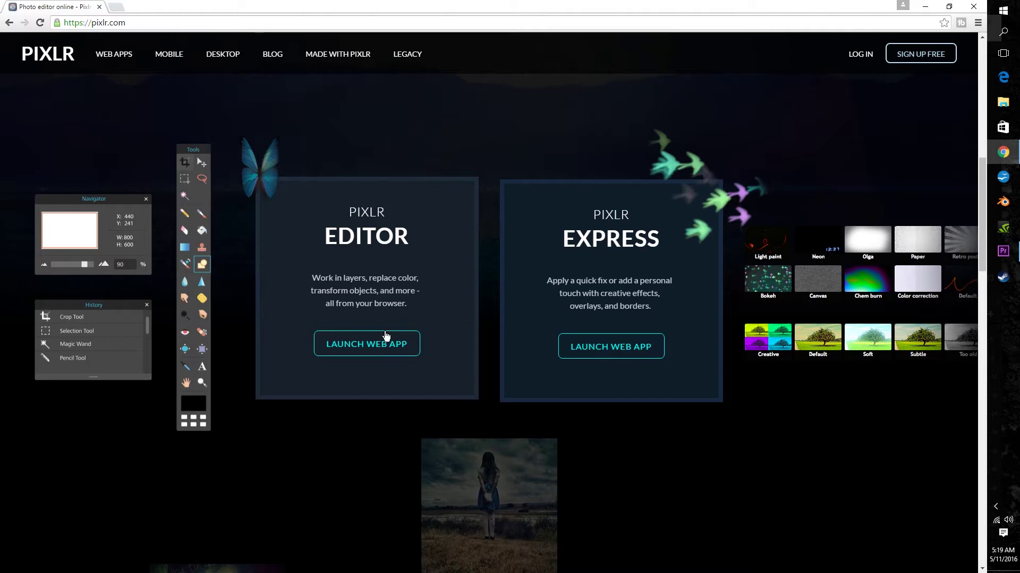
click(366, 344)
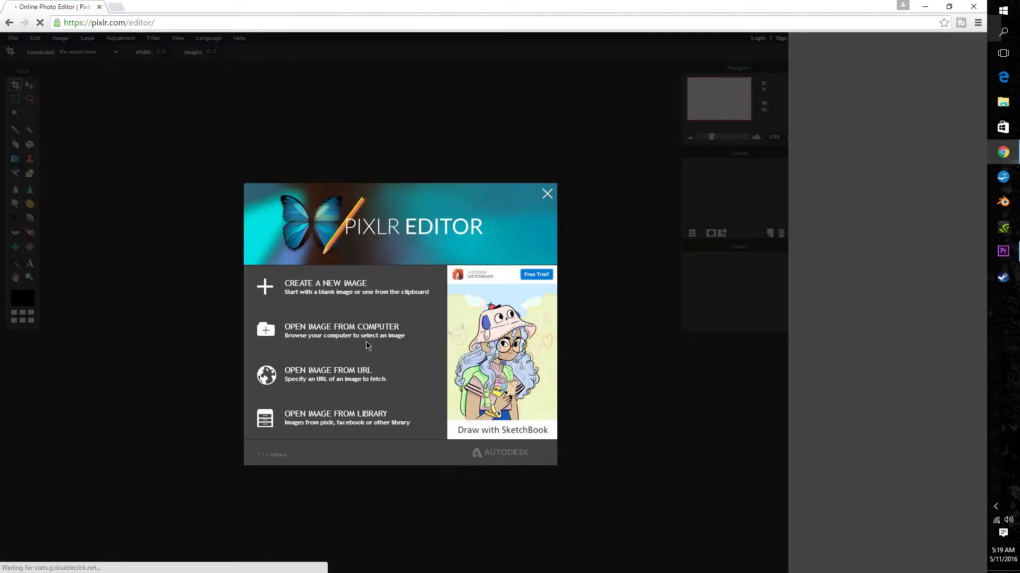
click(334, 286)
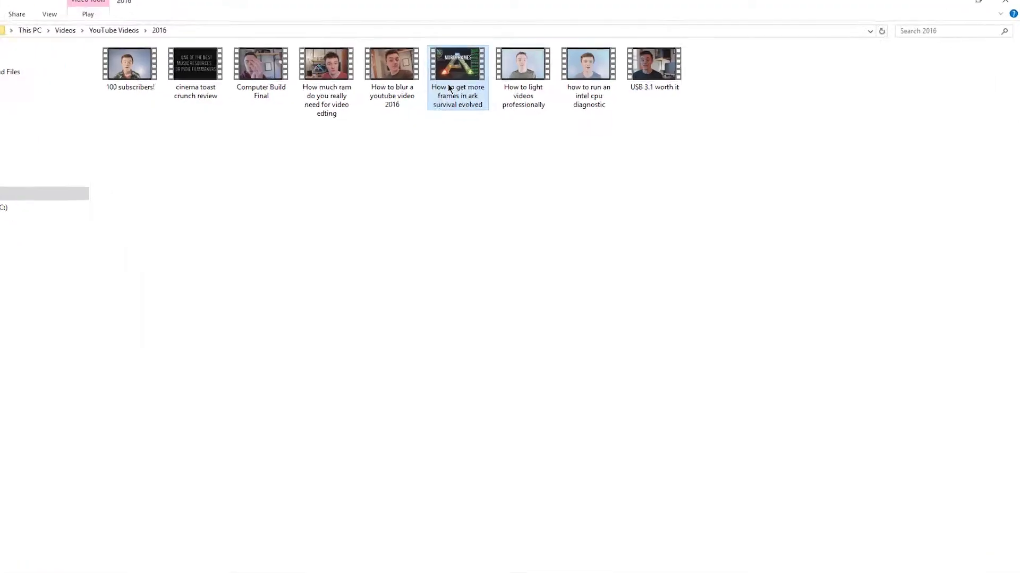
Check the ark survival video's Details properties for its 1920×1080 frame width and height.
right_click(470, 88)
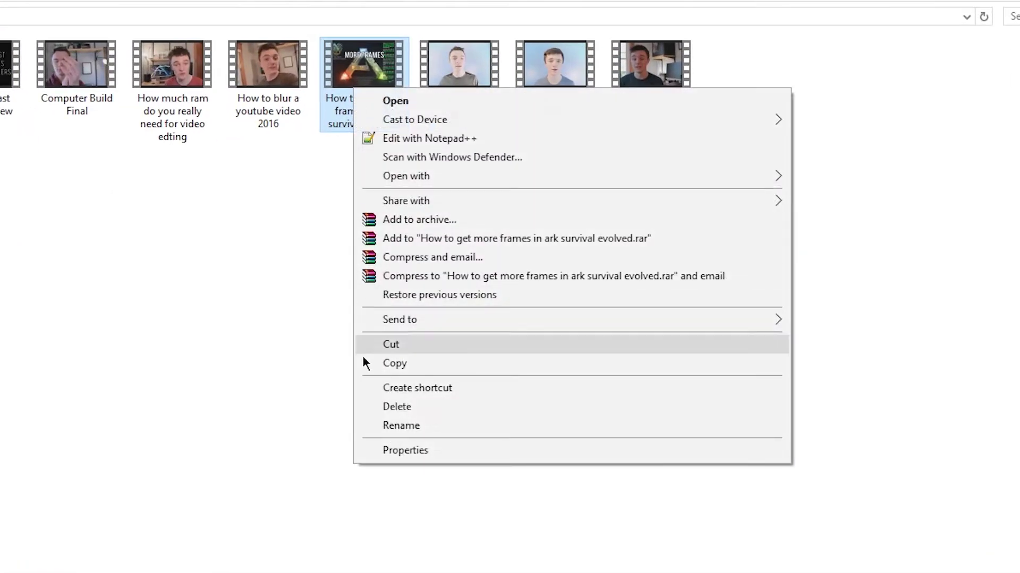
click(388, 450)
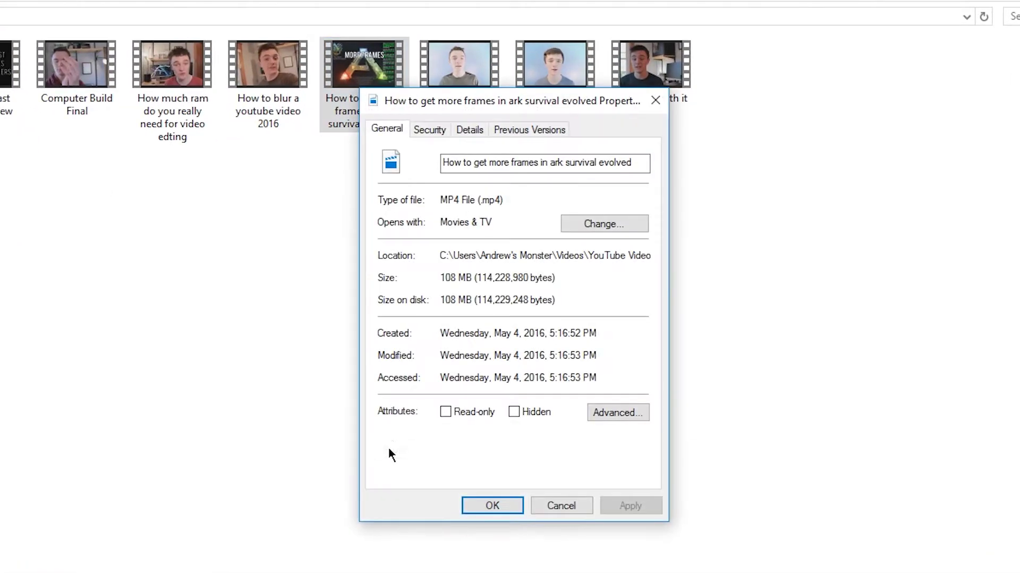
click(466, 133)
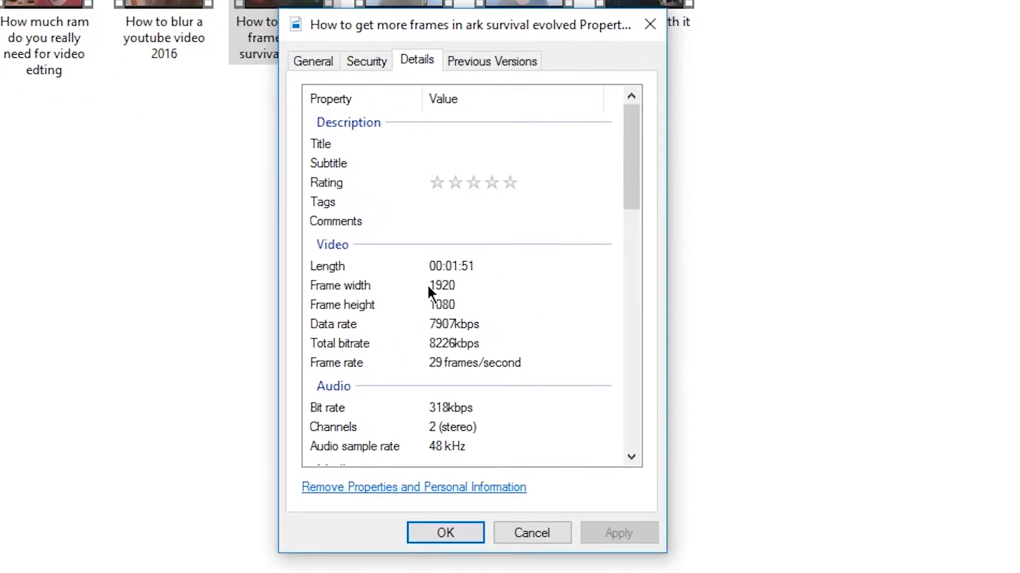
click(440, 291)
click(444, 302)
click(442, 289)
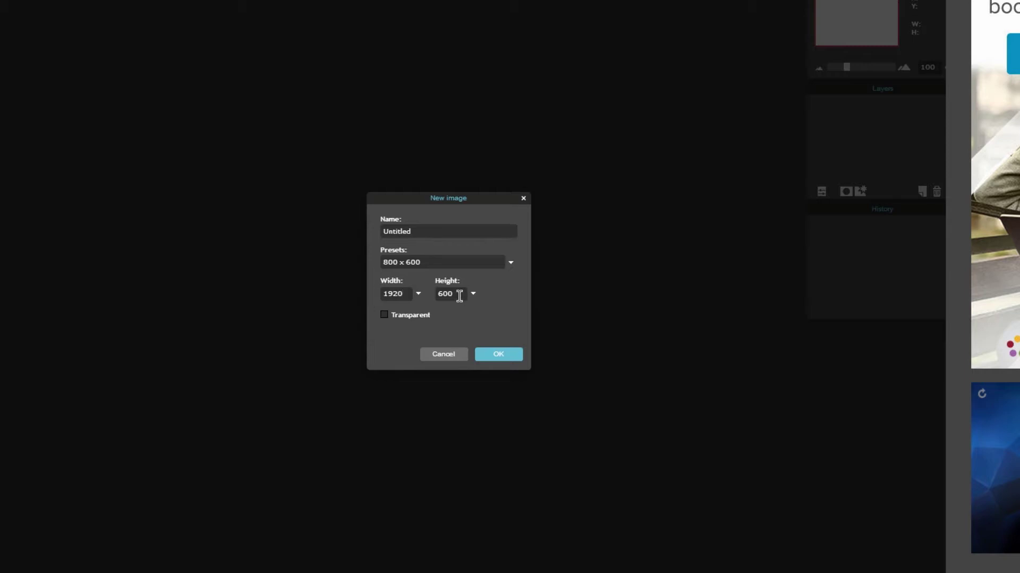
Set the new image to 1920×1080 with a transparent background and create the canvas.
drag(460, 296, 425, 302)
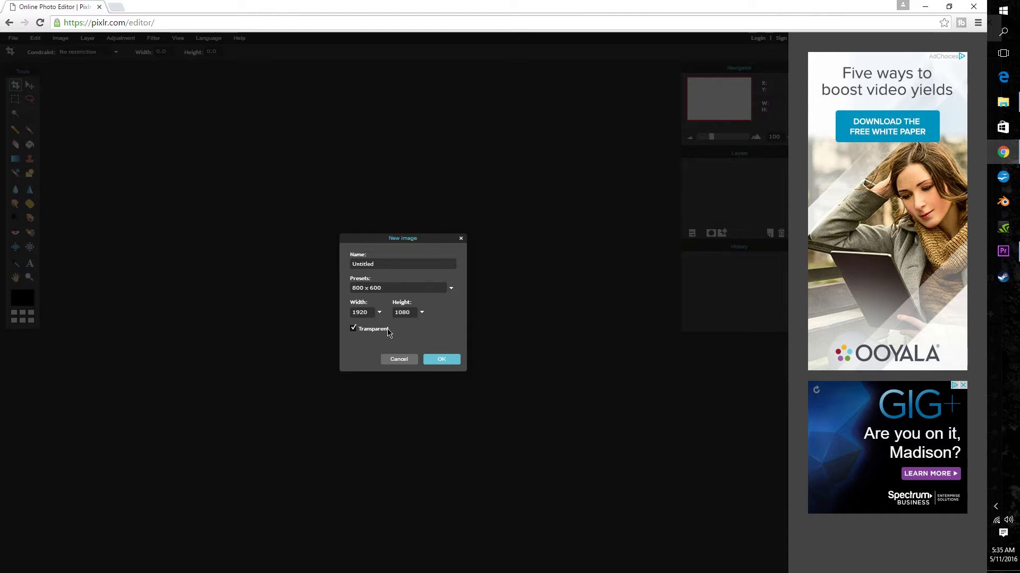
click(433, 360)
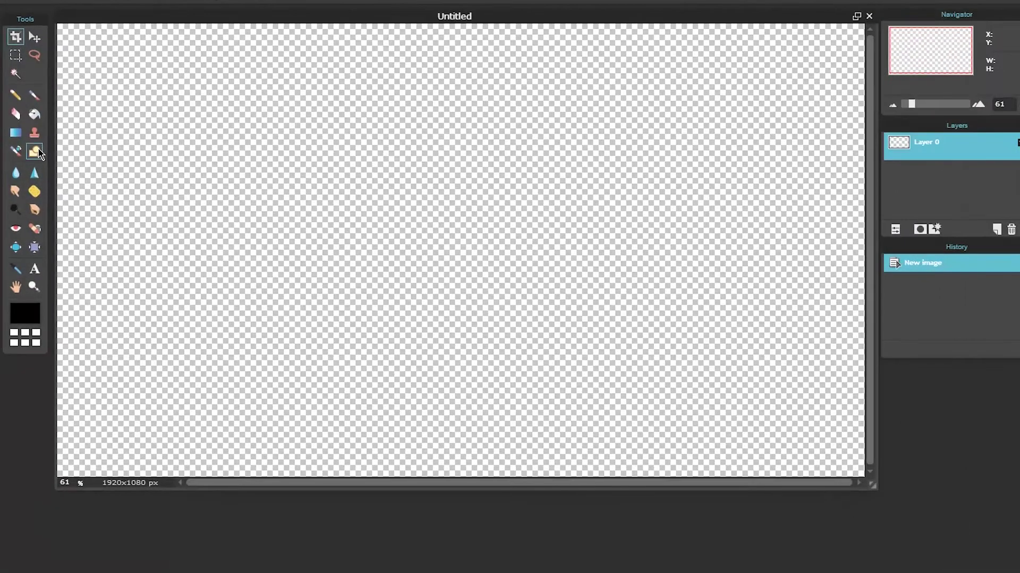
click(33, 175)
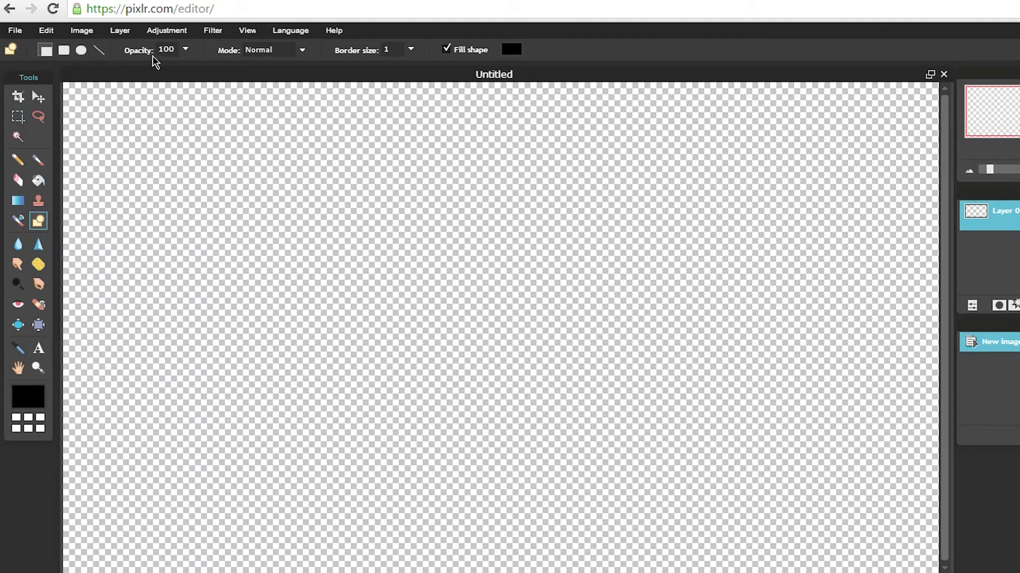
Set the Shape tool to 80 opacity and border size 0, then review the fill colour options.
click(185, 51)
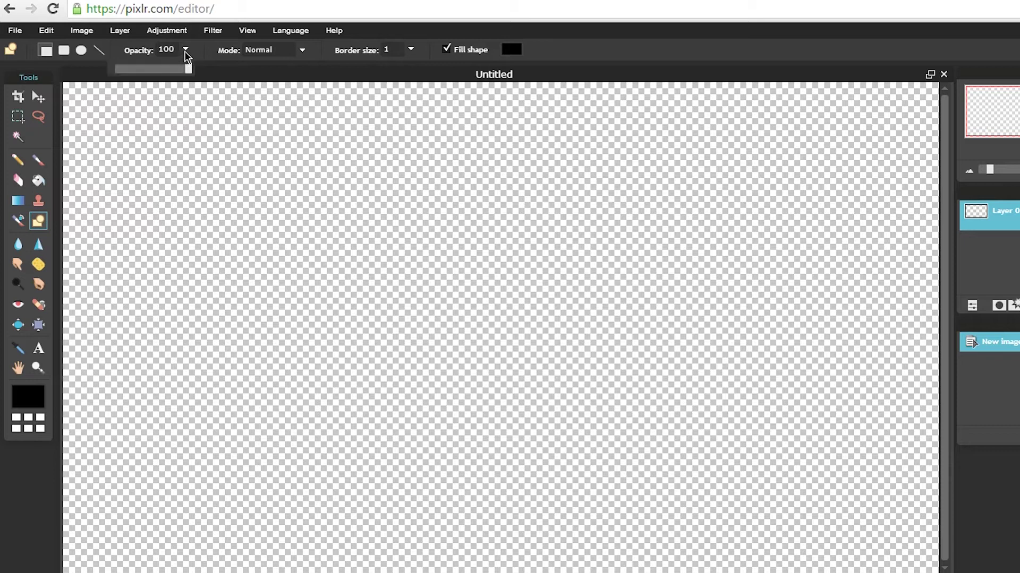
drag(186, 76, 184, 75)
drag(173, 69, 191, 68)
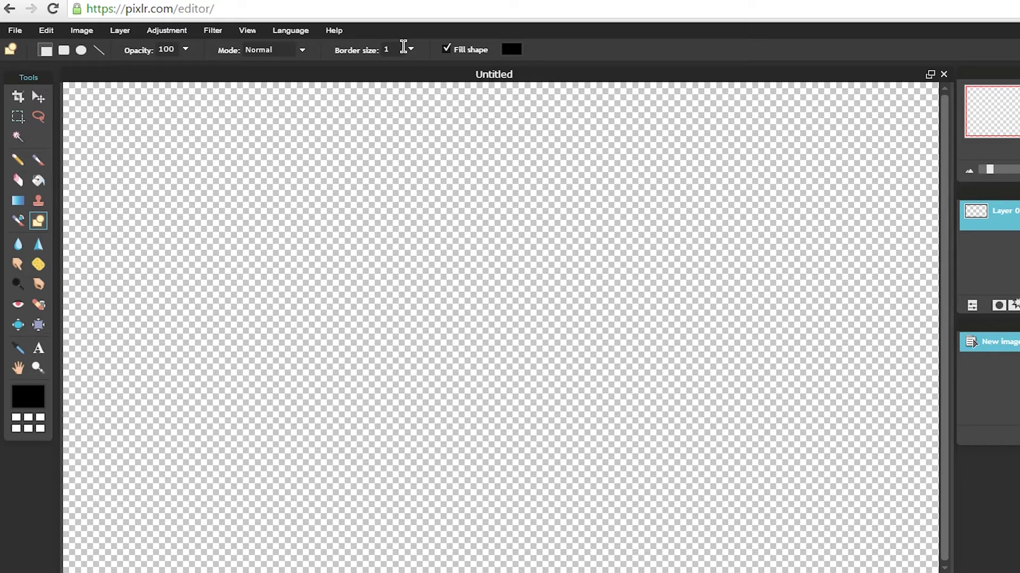
click(410, 50)
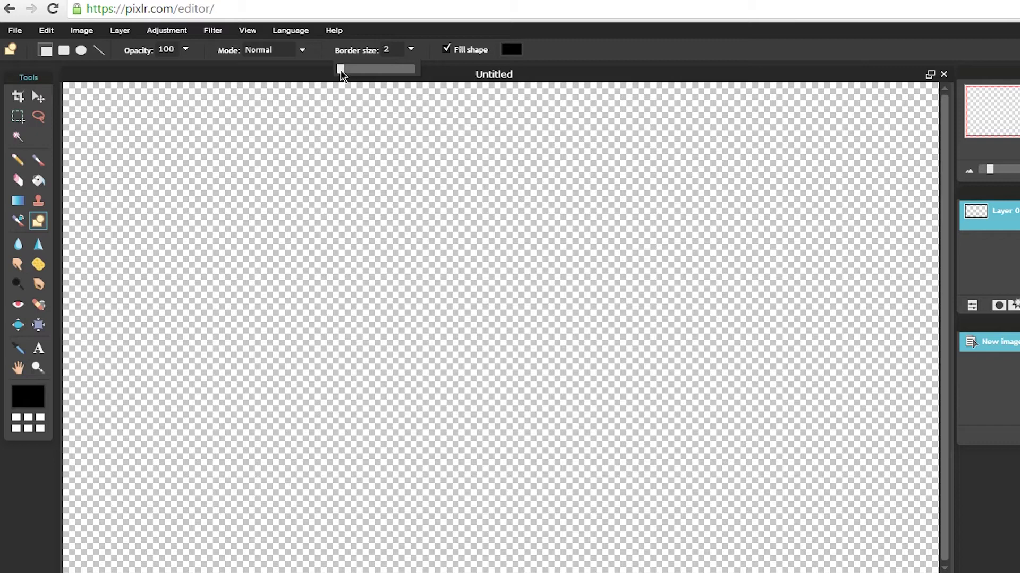
drag(341, 69, 336, 70)
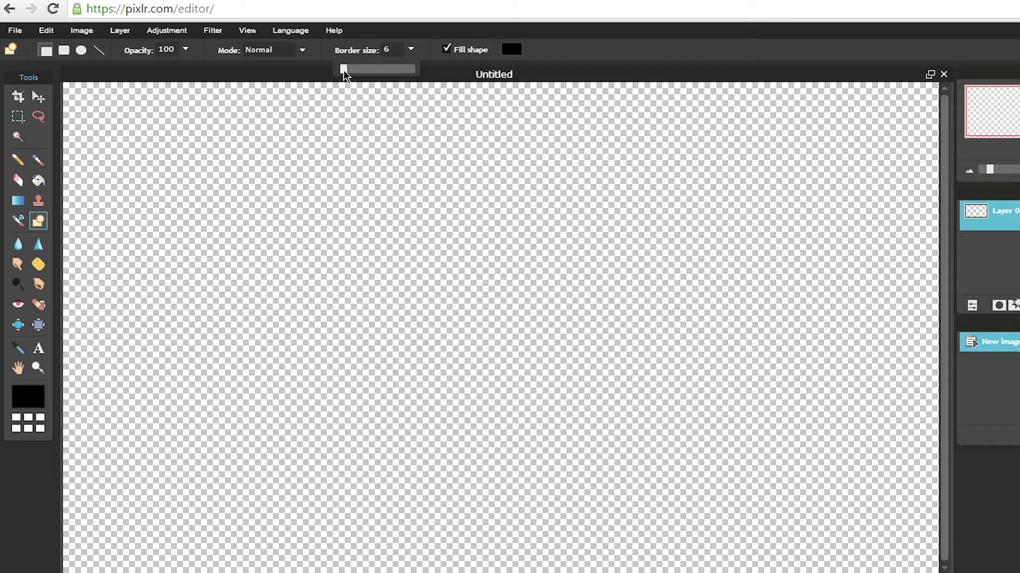
click(510, 50)
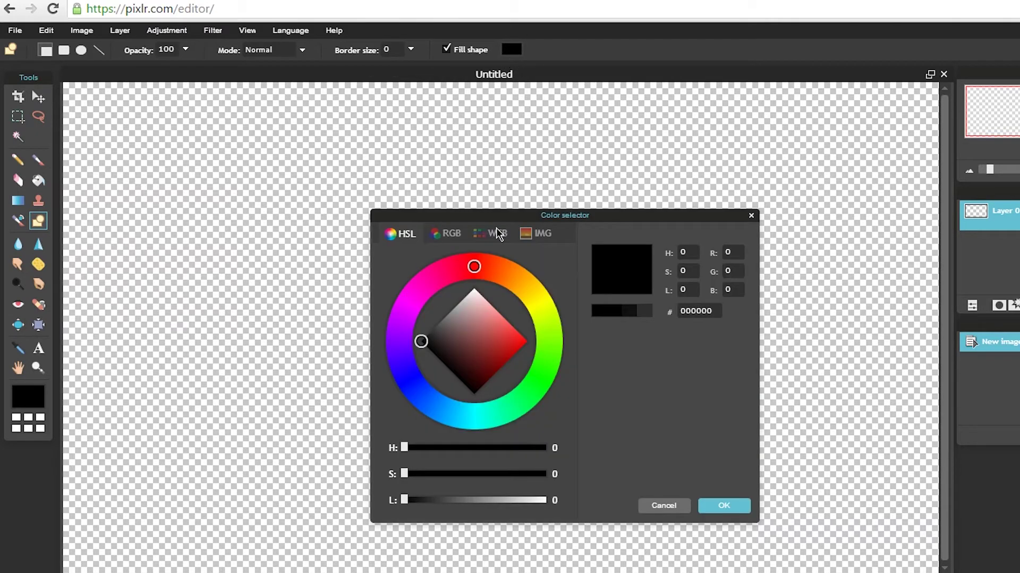
click(450, 240)
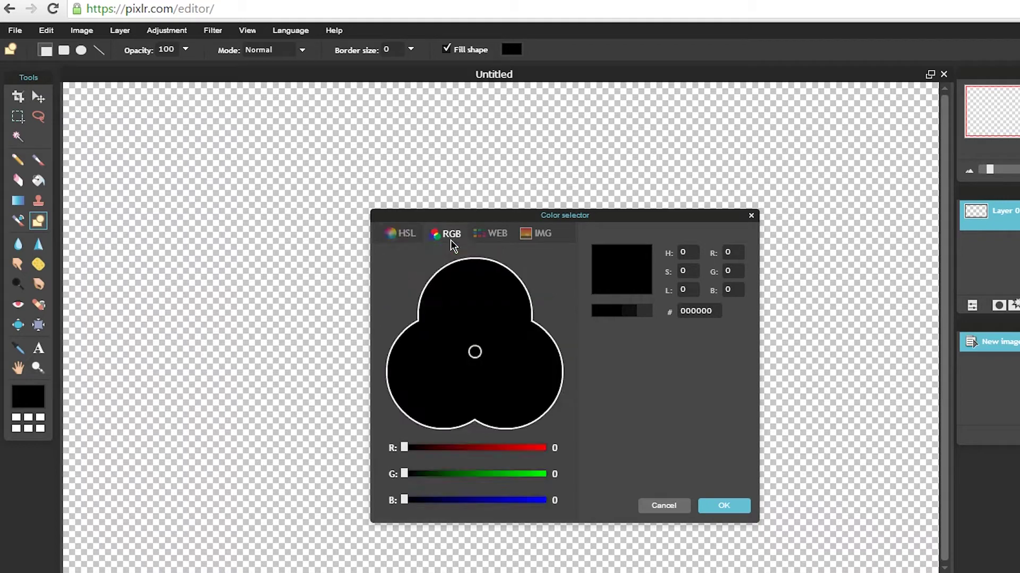
click(489, 235)
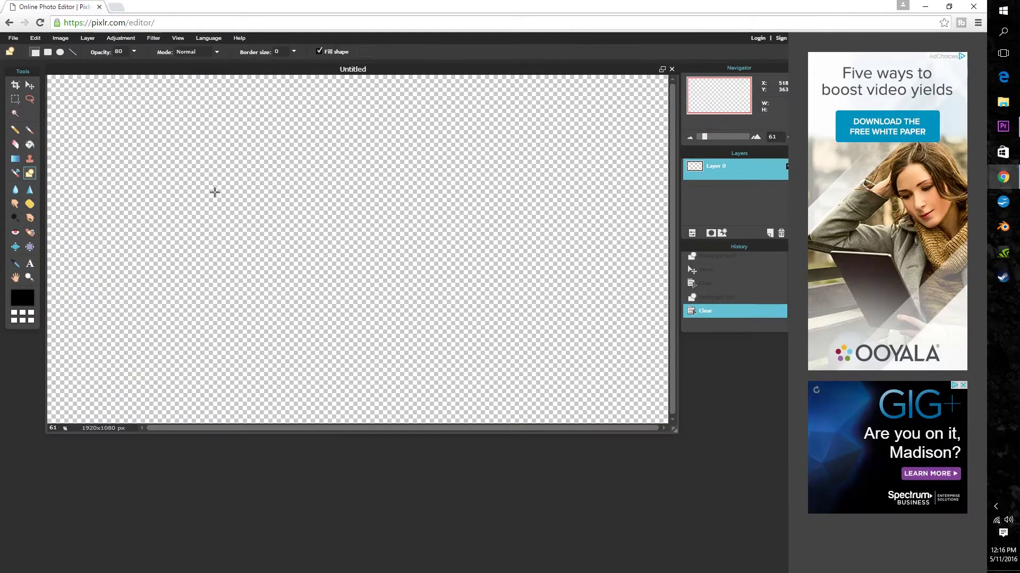
Draw a grey rectangle and move it against the canvas's lower-left edge.
drag(212, 204, 467, 269)
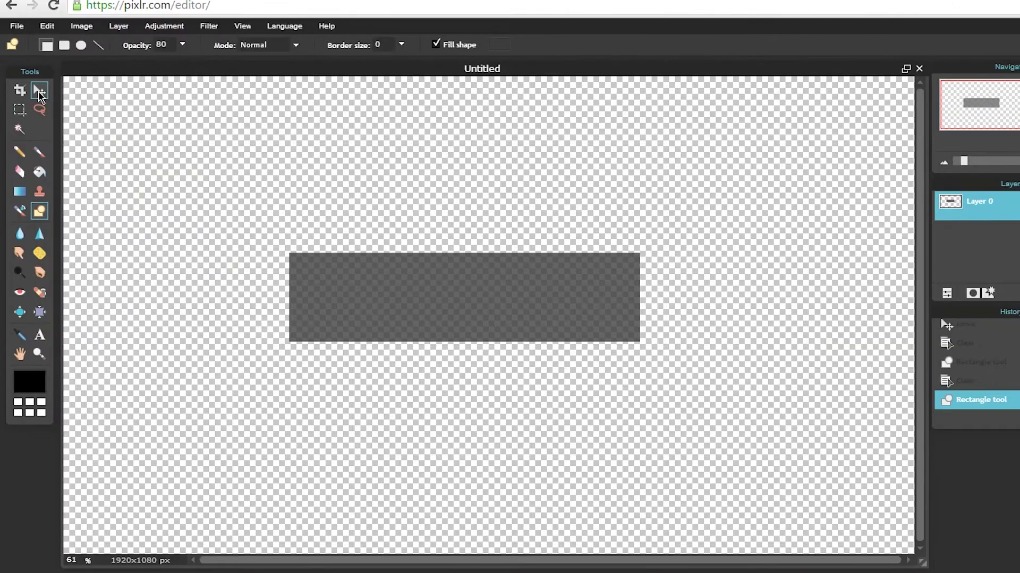
click(29, 85)
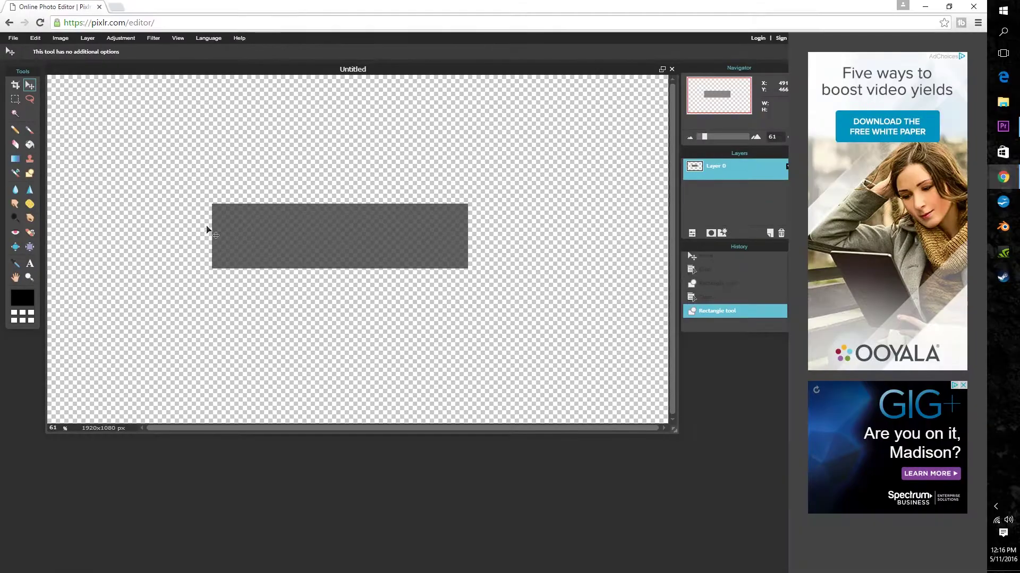
drag(267, 229, 105, 332)
drag(104, 333, 106, 326)
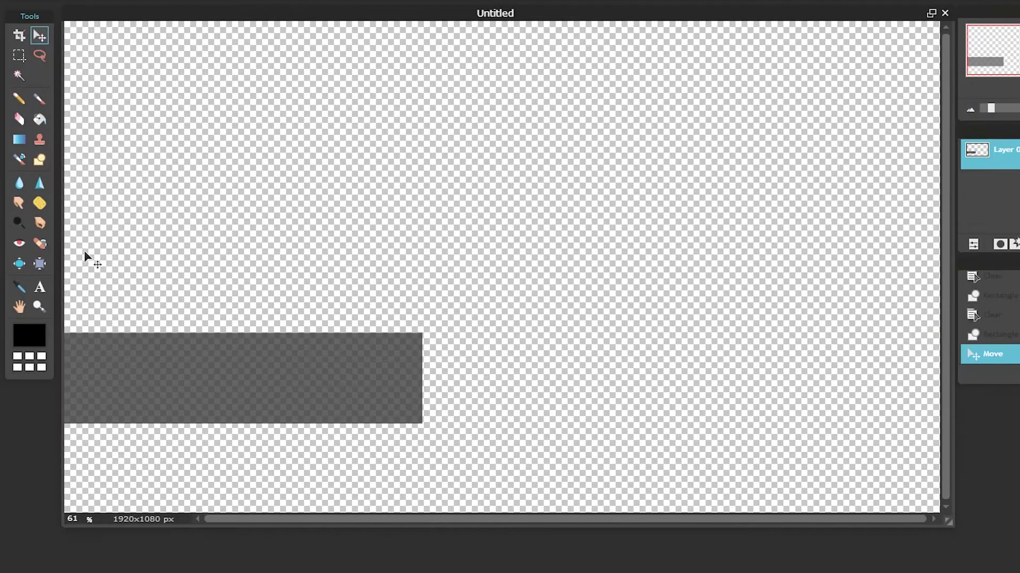
Add 'leave a like!' text on the grey bar.
click(30, 264)
click(69, 333)
click(70, 332)
text(leave a like!)
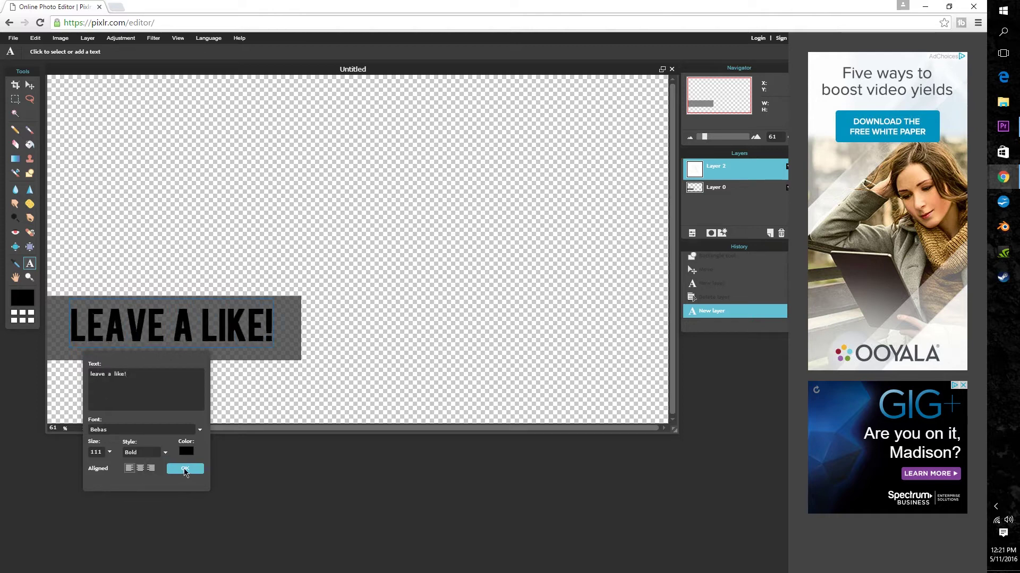
click(185, 468)
Duplicate the text layer and offset the white copy over the black text as a shadow.
key(ctrl+j)
click(30, 85)
drag(198, 225, 166, 292)
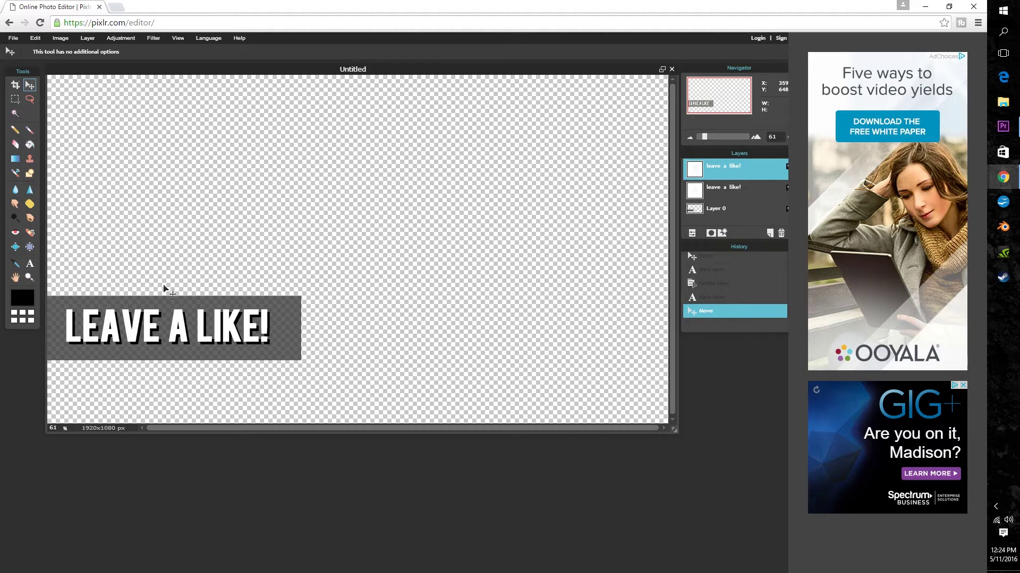
click(14, 38)
Save the graphic as a transparent PNG, entering the file name 'Leave a'.
click(18, 93)
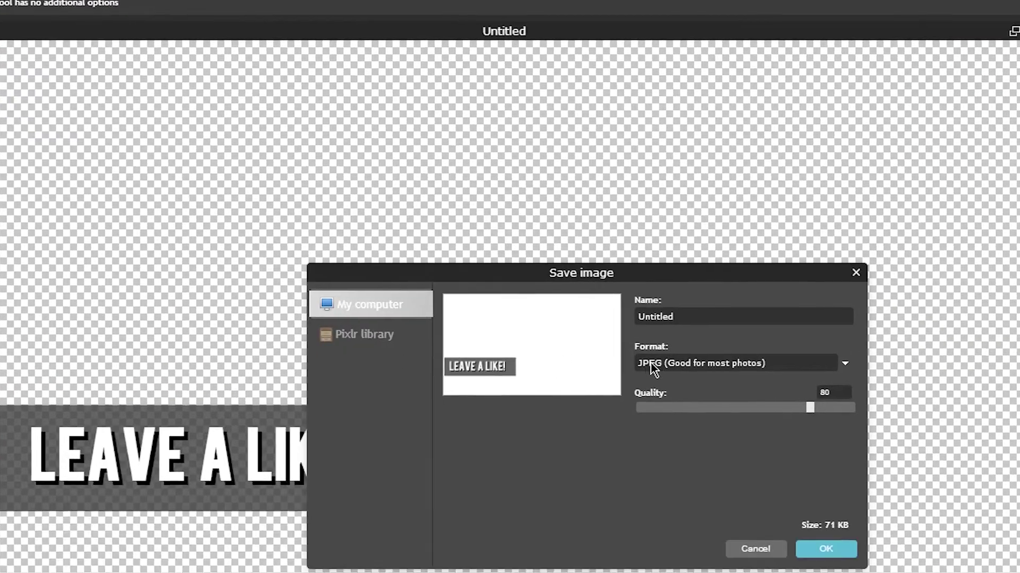
click(724, 433)
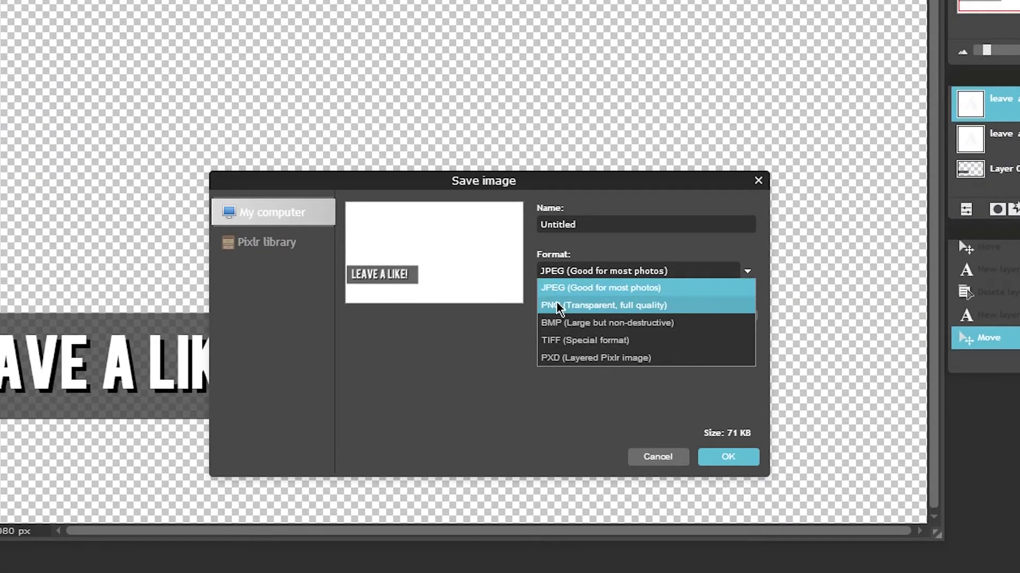
click(558, 307)
click(728, 456)
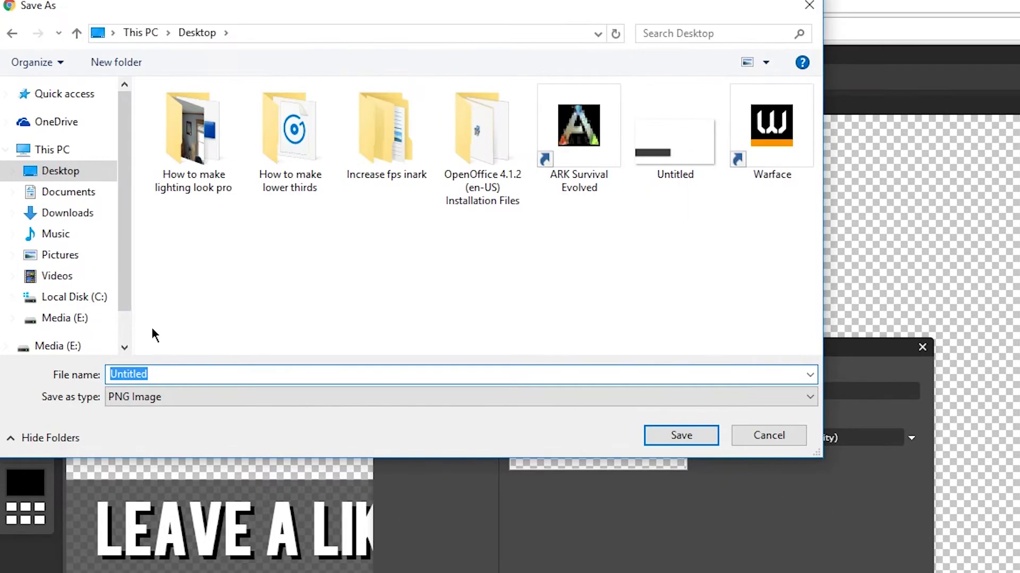
text(Leave a)
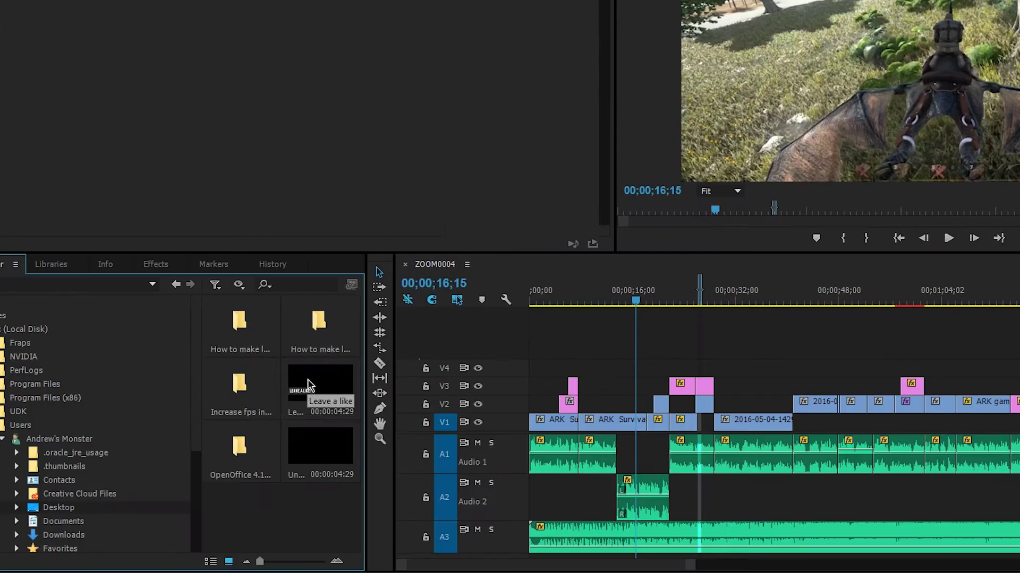
Import the Leave a like PNG, drop it on track V2 and preview playback from 11;20.
right_click(283, 422)
click(283, 429)
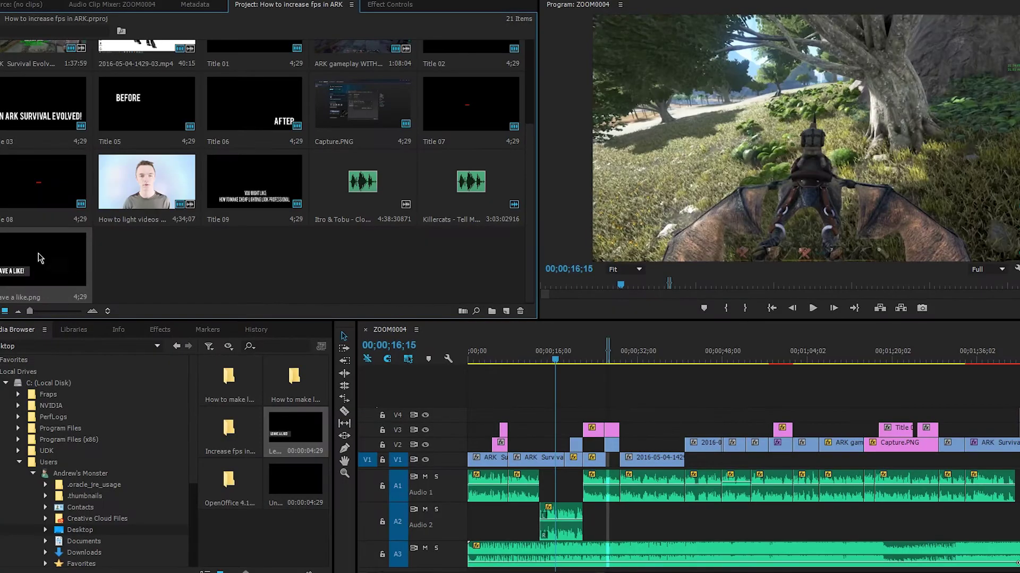
drag(40, 259, 534, 447)
drag(534, 361, 532, 362)
click(813, 308)
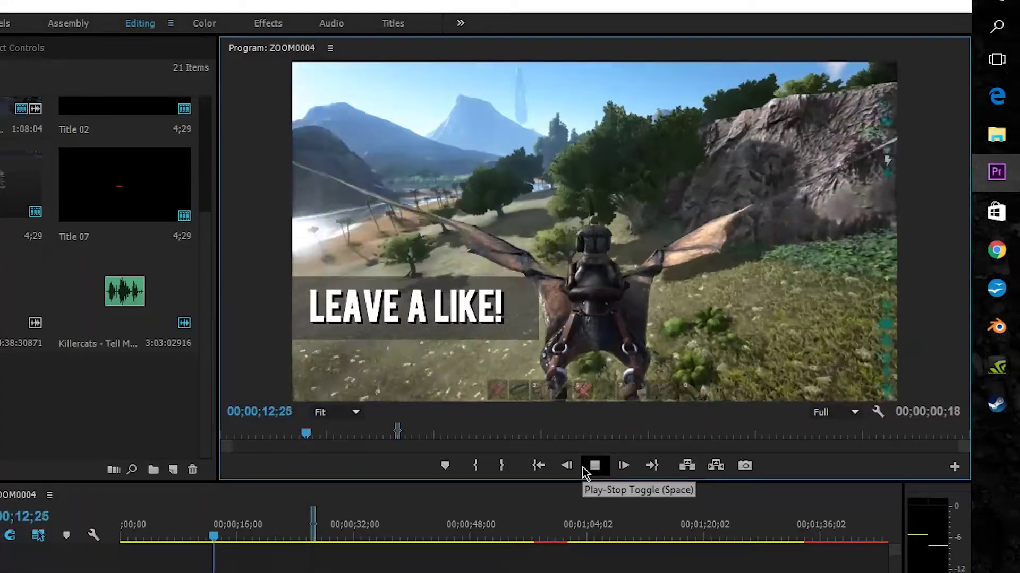
click(592, 468)
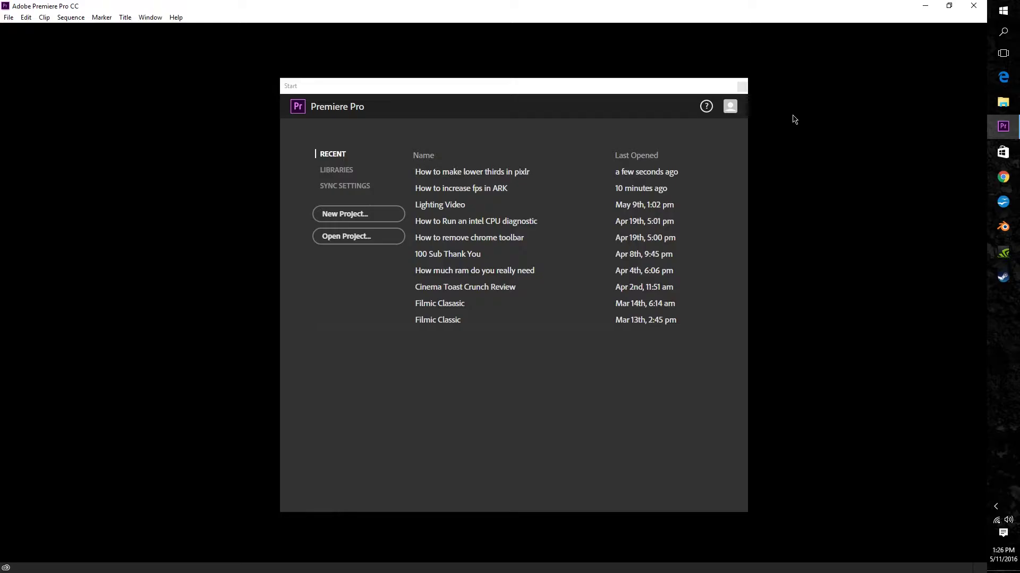
Keyframe Leave a like.png's Position and Scale, shrinking its scale to 55.8.
click(24, 179)
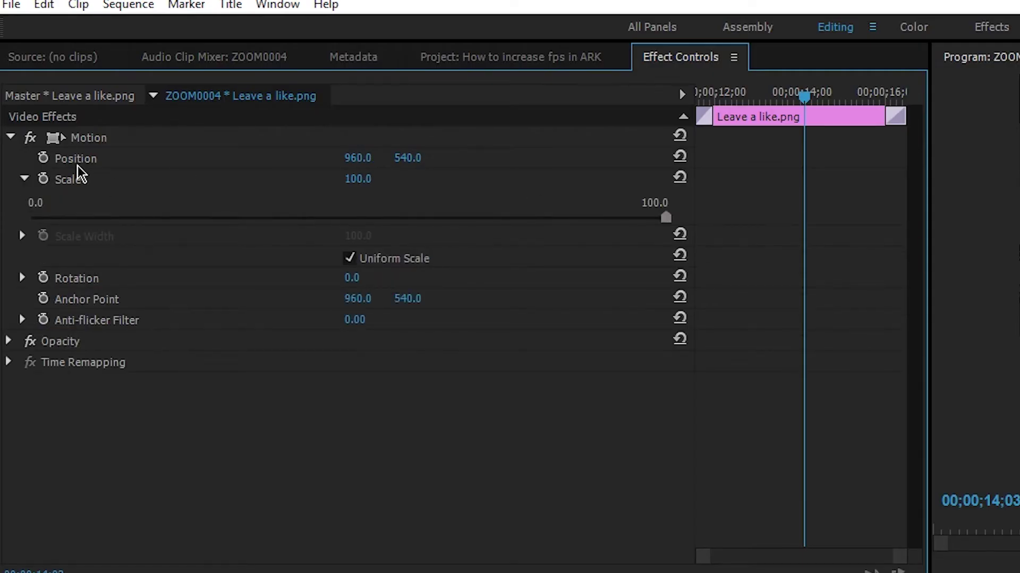
click(43, 158)
click(43, 179)
drag(665, 229, 383, 228)
drag(803, 179, 789, 158)
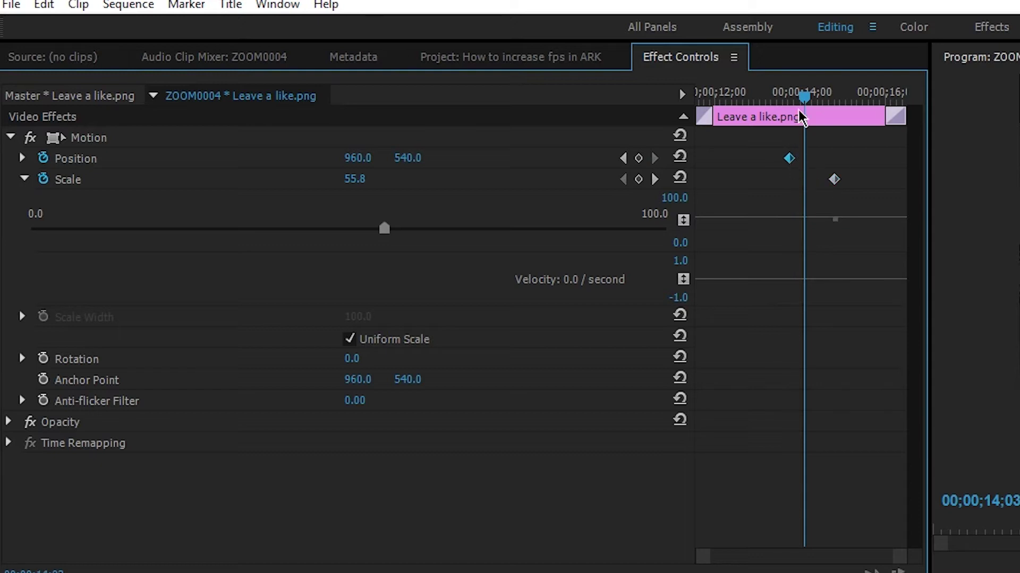
drag(802, 117, 843, 139)
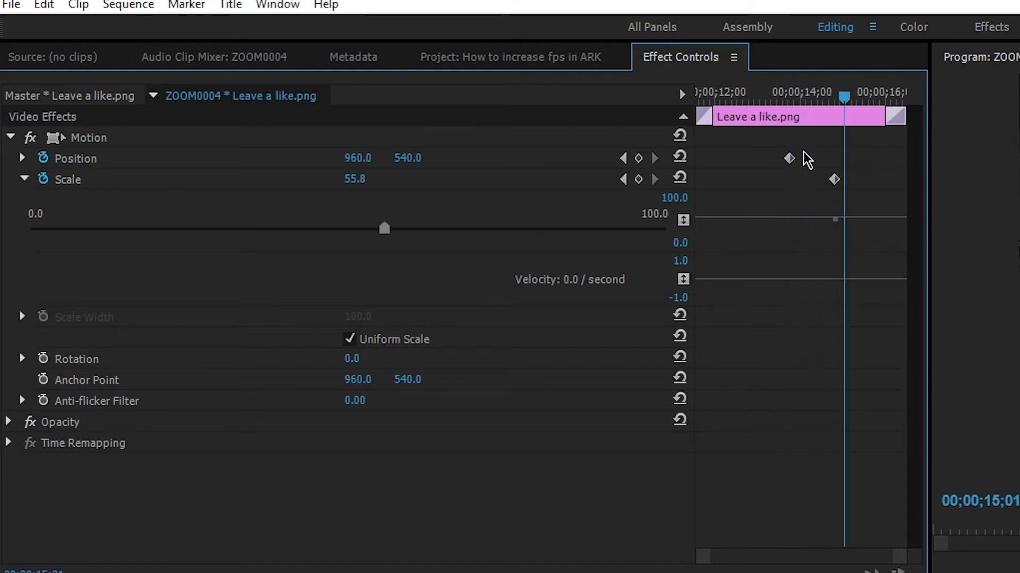
drag(767, 143, 817, 187)
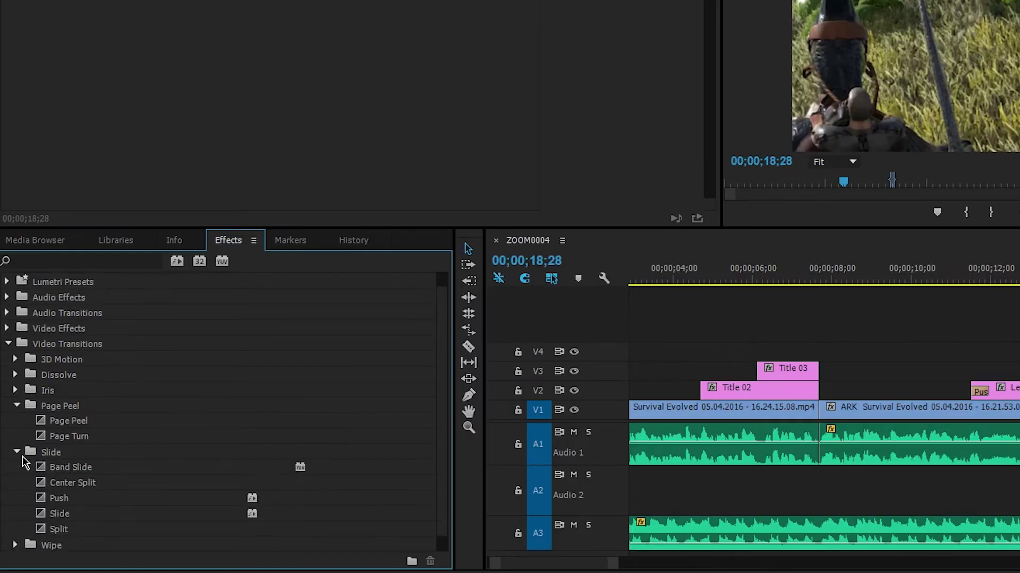
Search the Effects panel for Push and drop it onto the start of the V2 clip.
scroll(24, 462, down, 1)
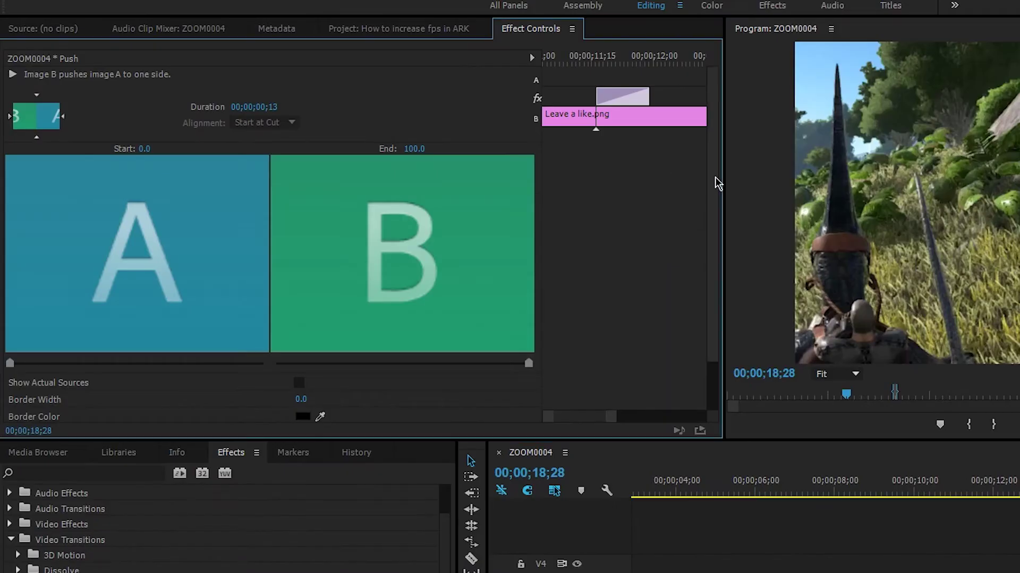
scroll(714, 212, down, 2)
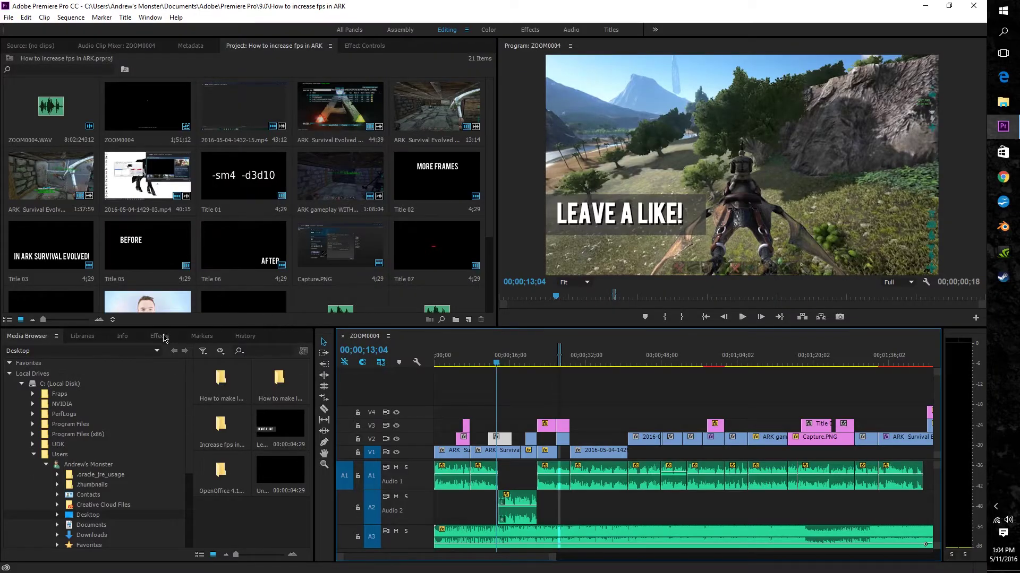
click(159, 336)
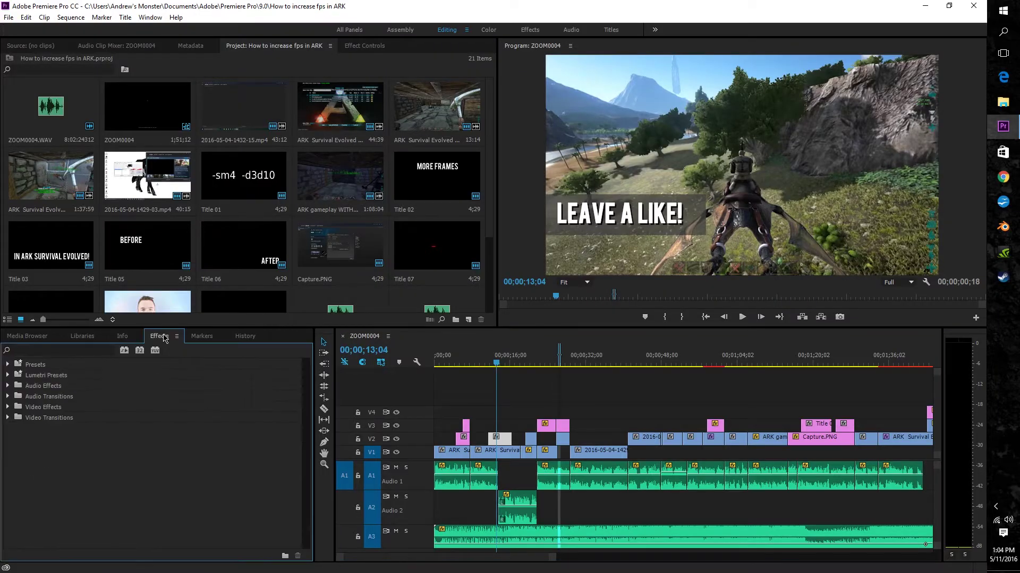
click(109, 353)
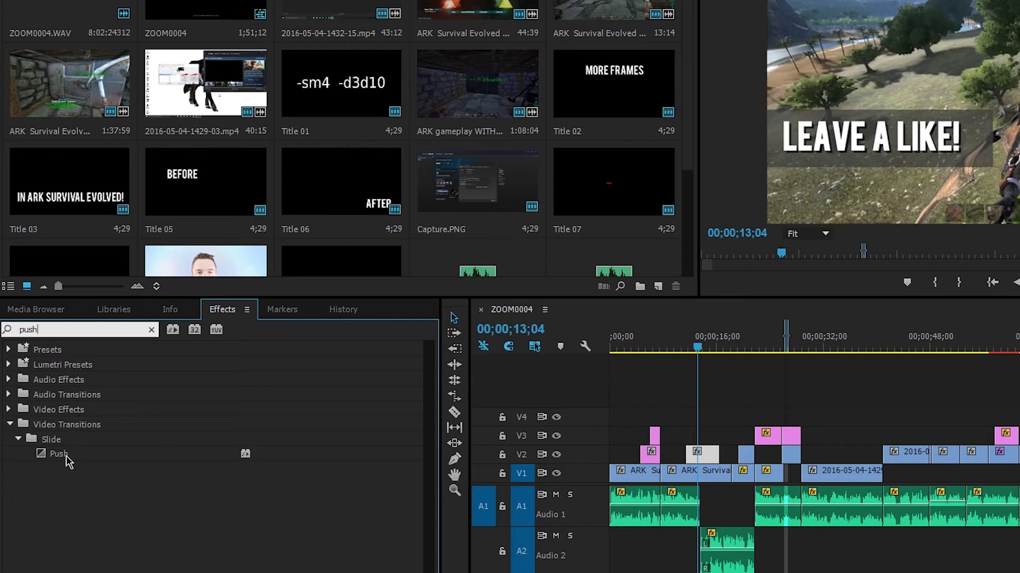
drag(66, 456, 685, 456)
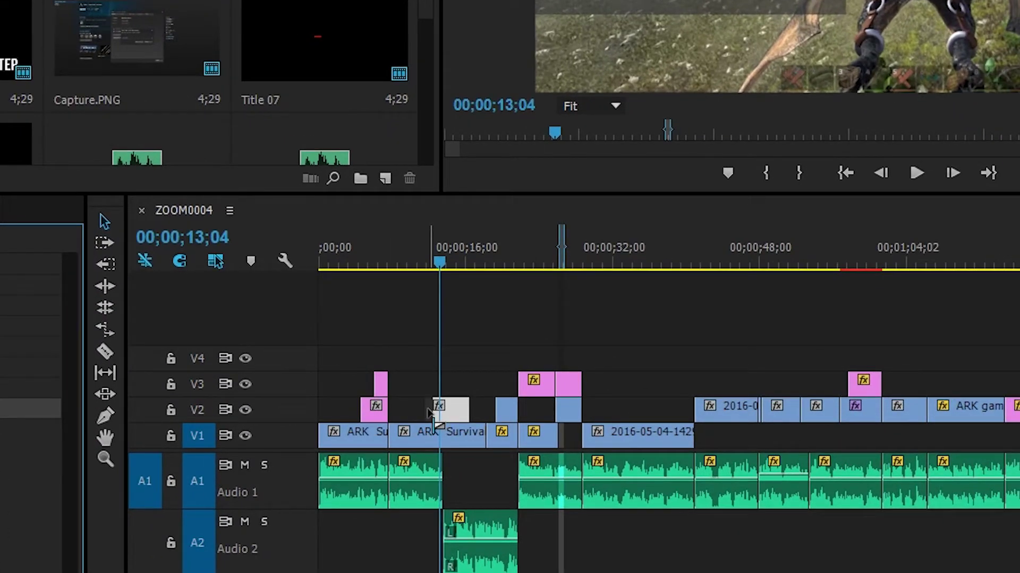
drag(428, 414, 429, 414)
Preview the lower-third, then trim its opening Push transition to 00;00;00;27.
click(917, 172)
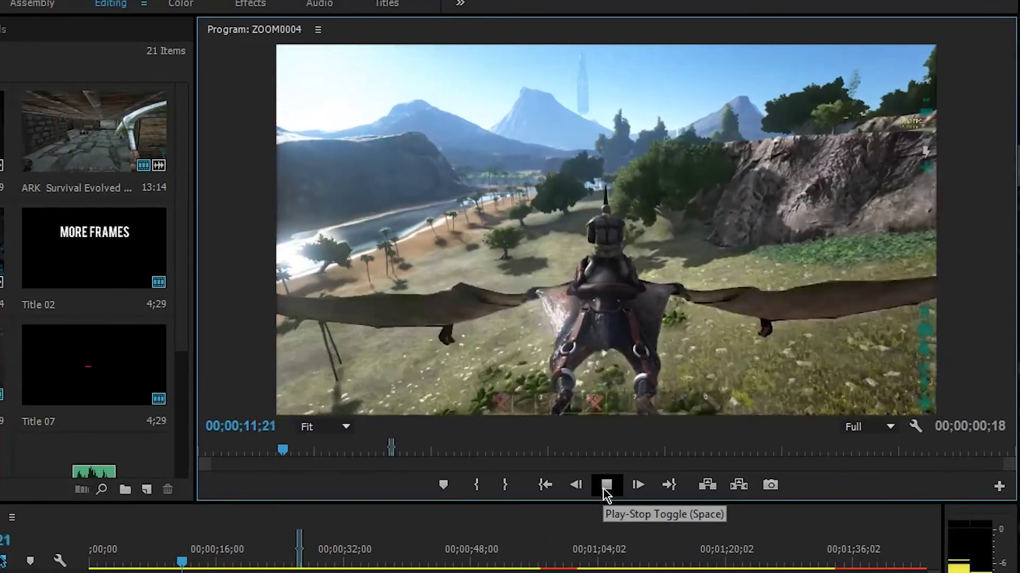
click(603, 489)
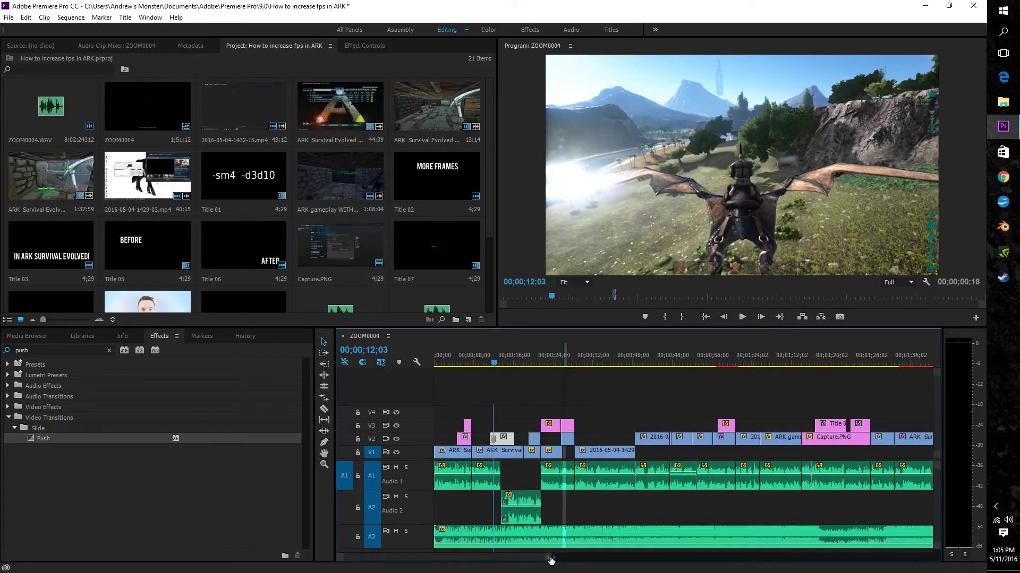
drag(550, 560, 462, 558)
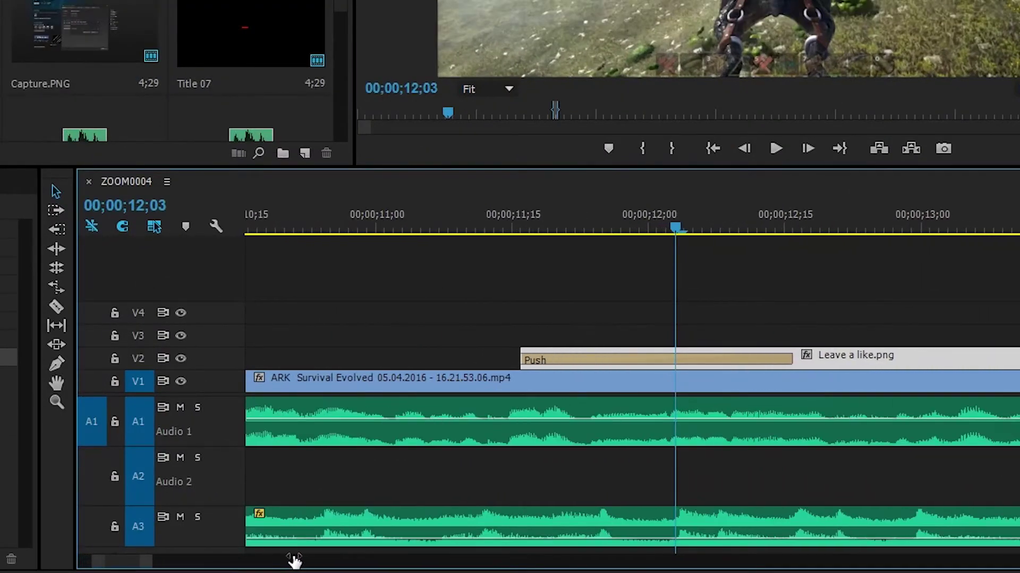
drag(785, 359, 637, 360)
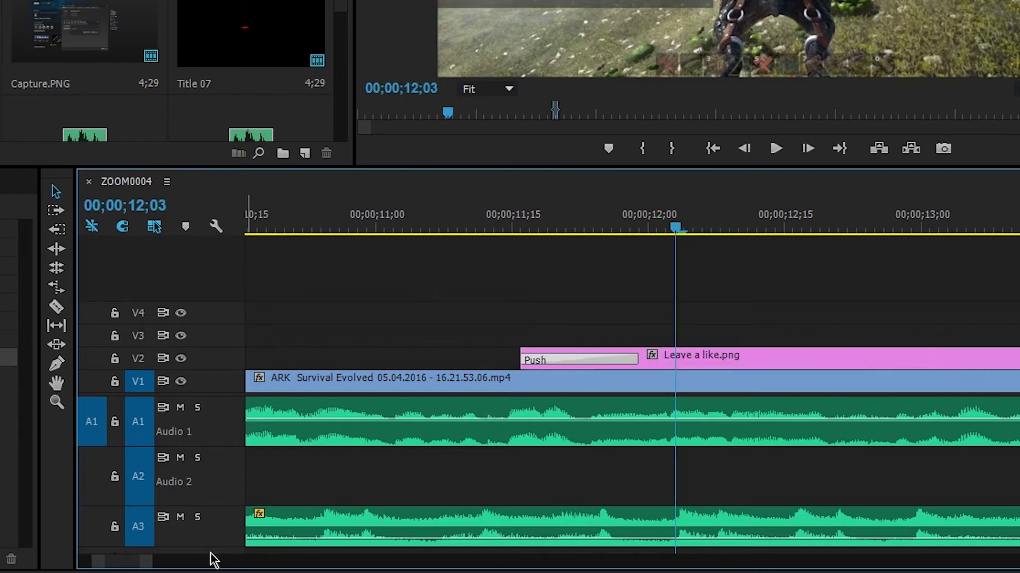
drag(143, 563, 175, 566)
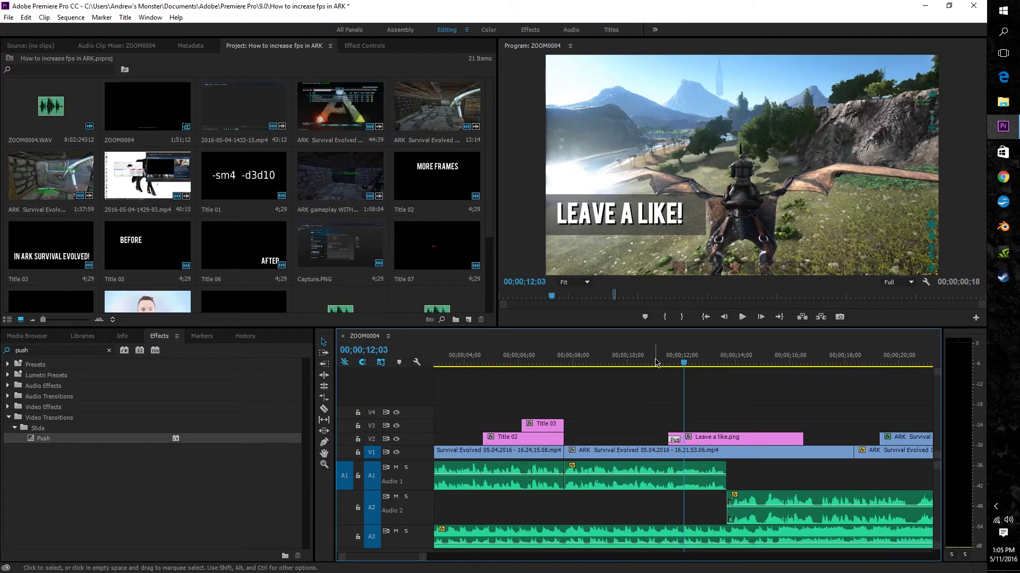
Apply a Push transition to the end of Leave a like.png and play the exit.
click(740, 320)
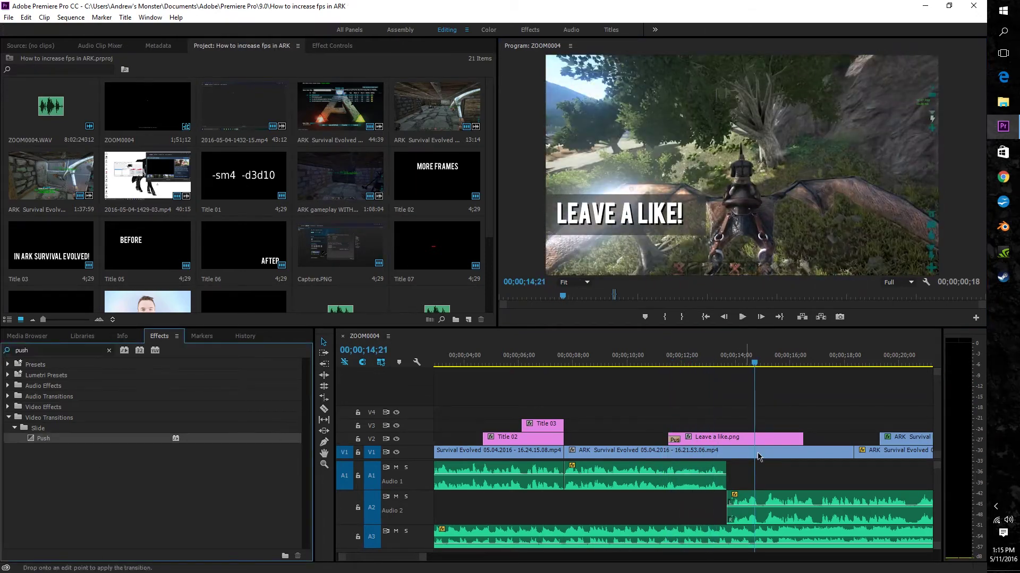
drag(805, 443, 802, 443)
click(742, 317)
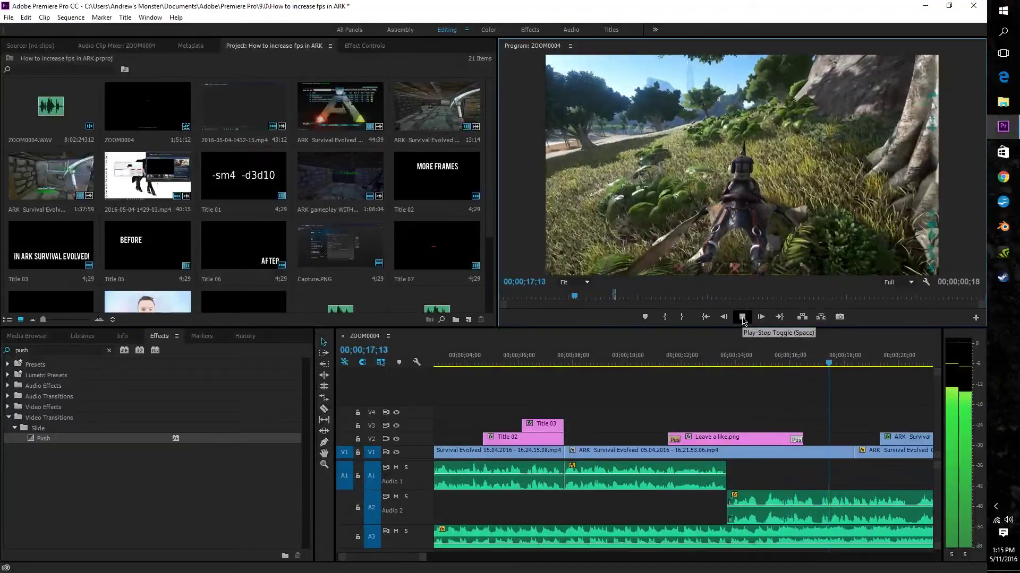
Scrub through the exit transition between frames 15;24 and 16;06 to check it.
click(771, 362)
drag(771, 363, 812, 362)
click(795, 363)
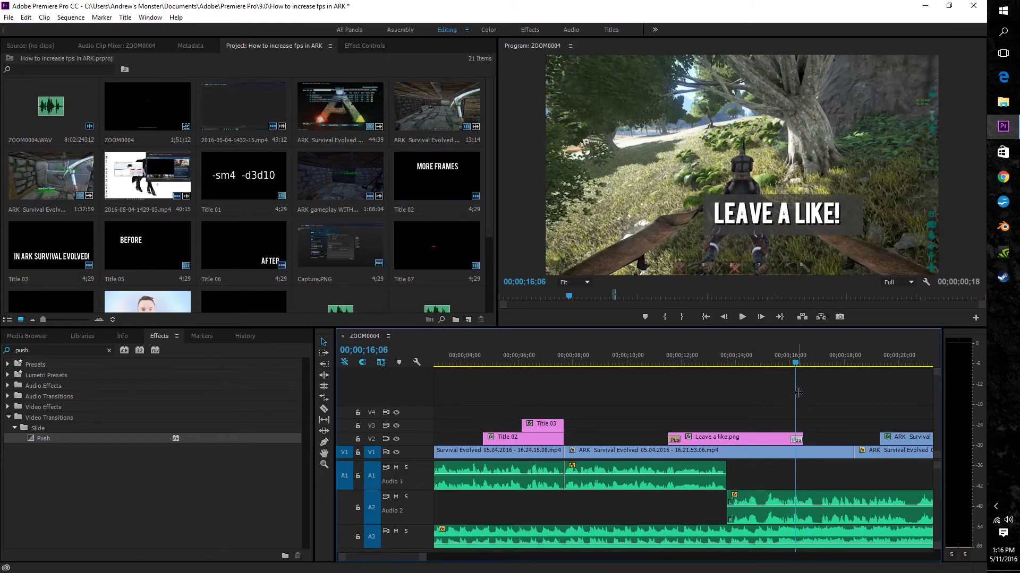
click(785, 365)
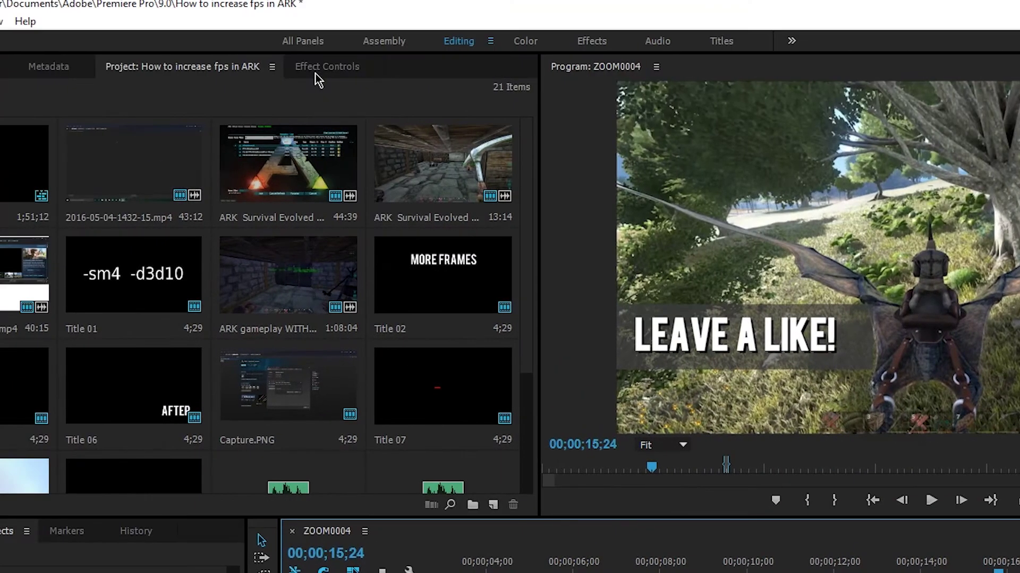
Tick Reverse in Effect Controls so the exit Push slides the opposite way.
click(315, 73)
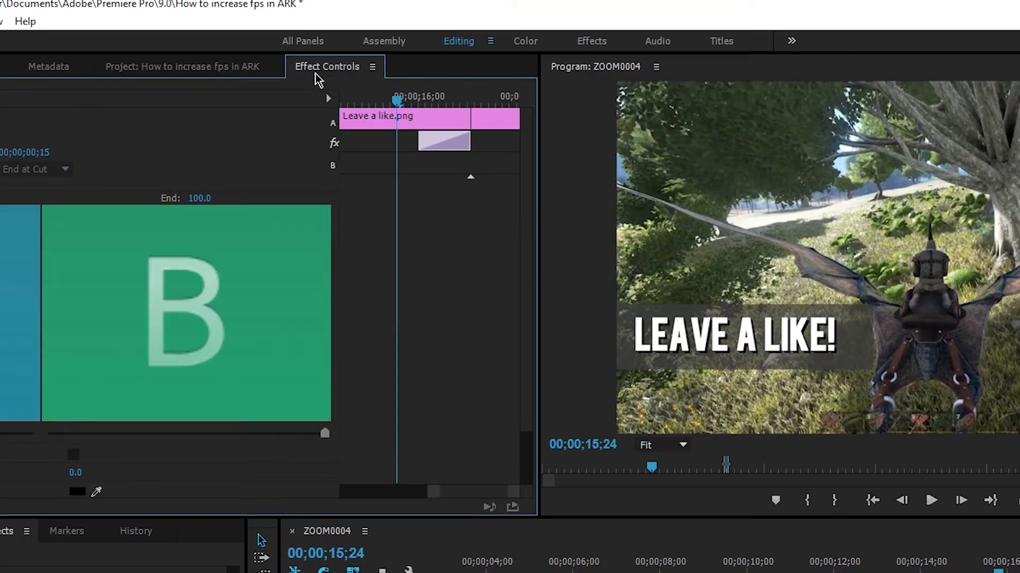
scroll(480, 131, down, 3)
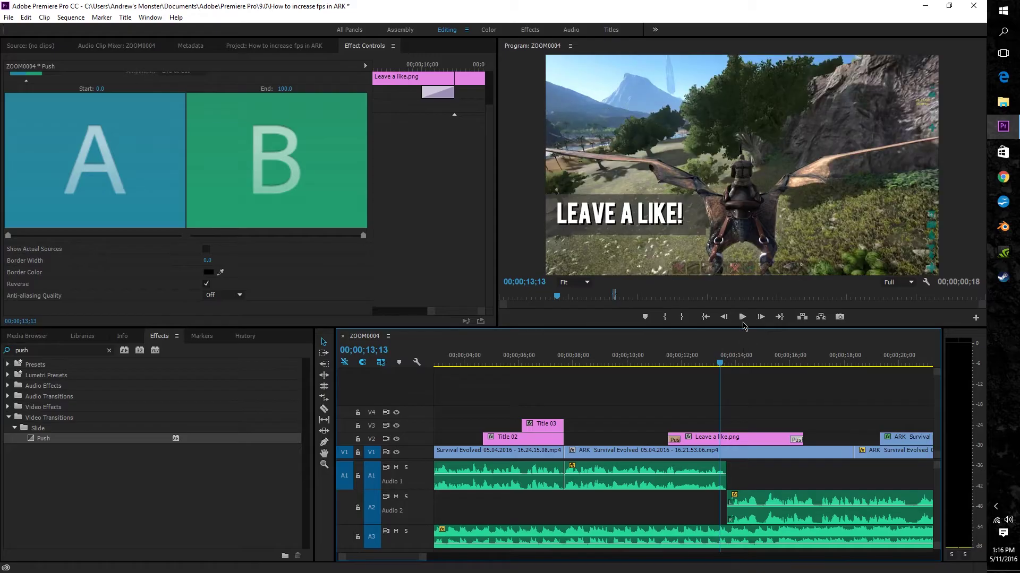
click(742, 318)
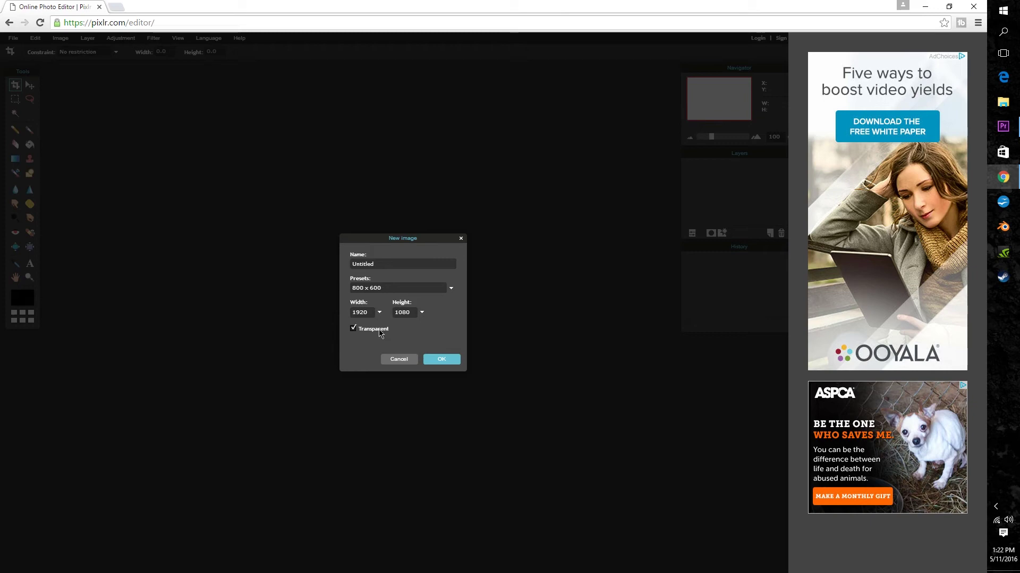
Create the transparent 1920x1080 image and set the shape fill to translucent dark gray.
click(455, 360)
click(31, 172)
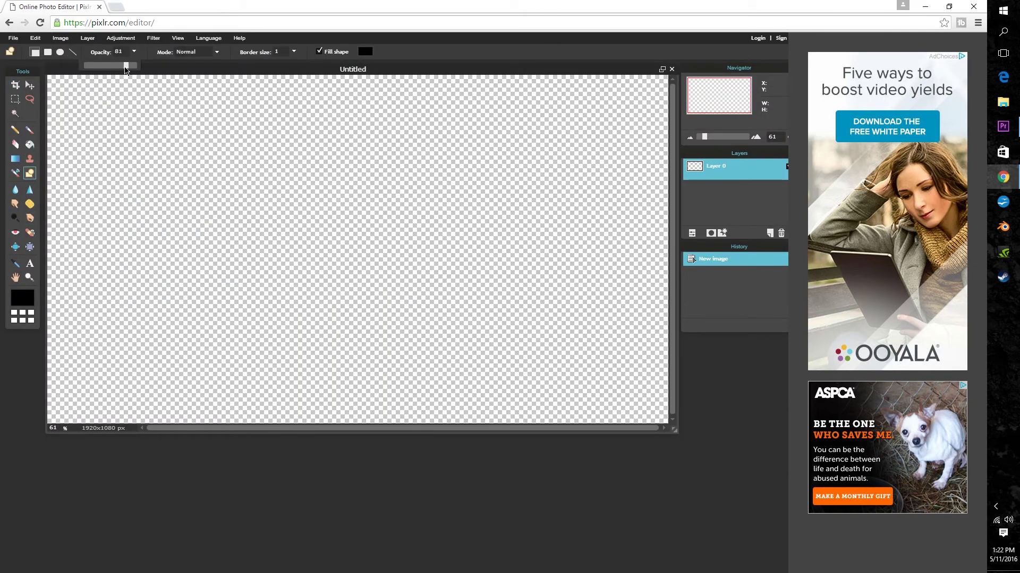
click(364, 51)
click(296, 334)
click(508, 374)
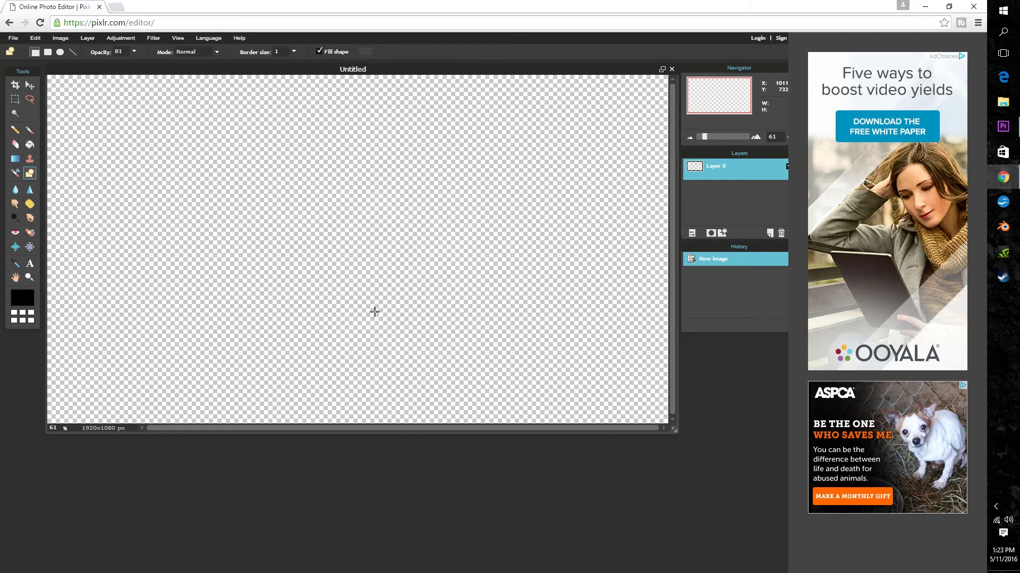
Draw the gray rectangle and move it toward the canvas's lower left.
drag(470, 274, 470, 274)
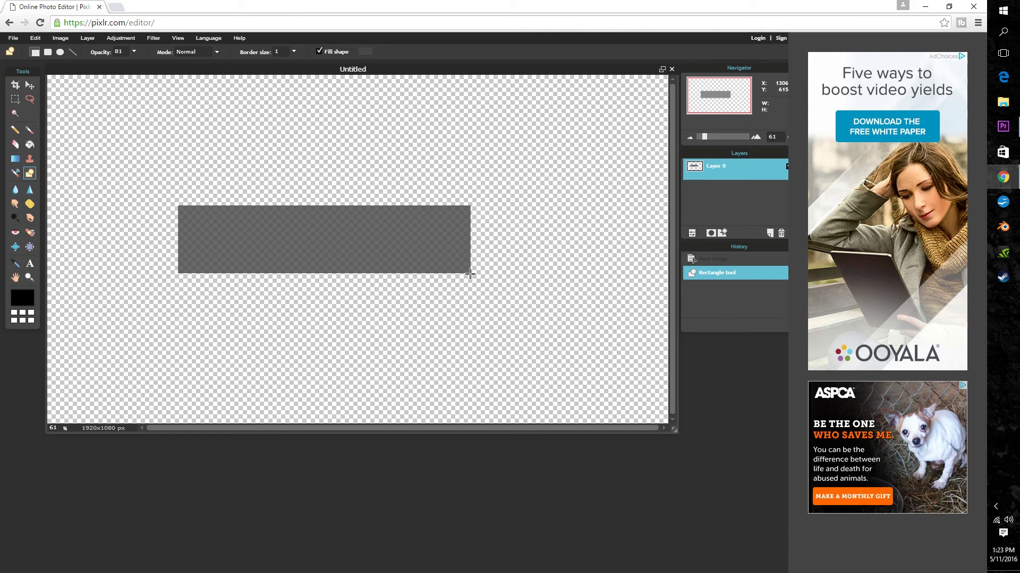
click(30, 85)
drag(230, 246, 97, 332)
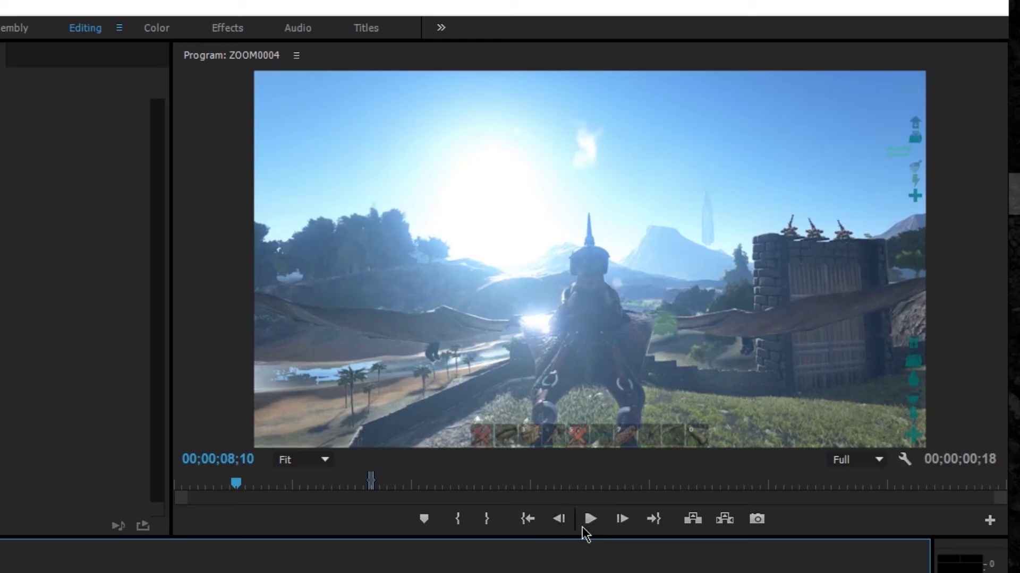
click(589, 520)
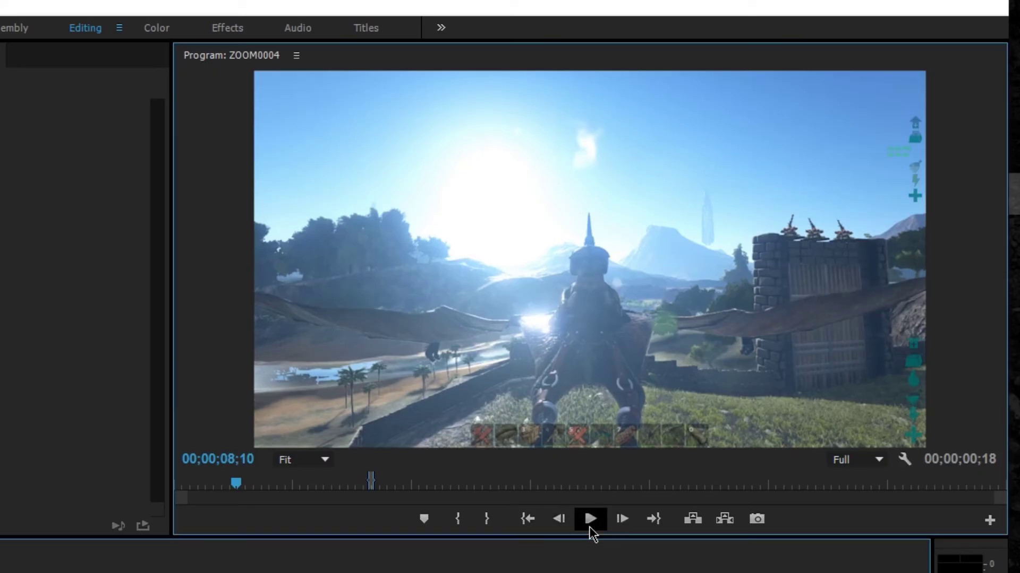